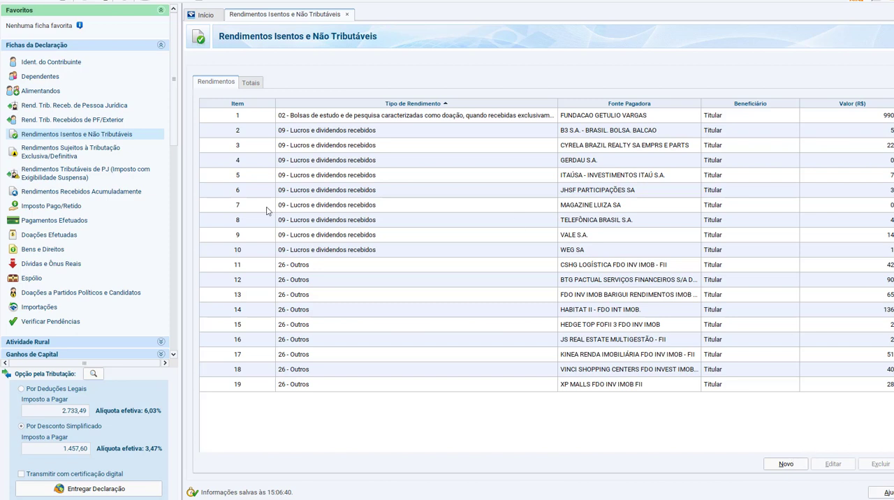
Step: Show the Rendimentos Isentos e Não Tributáveis form, and switch to IRPFbolsa to open its Imposto de renda window
click(94, 135)
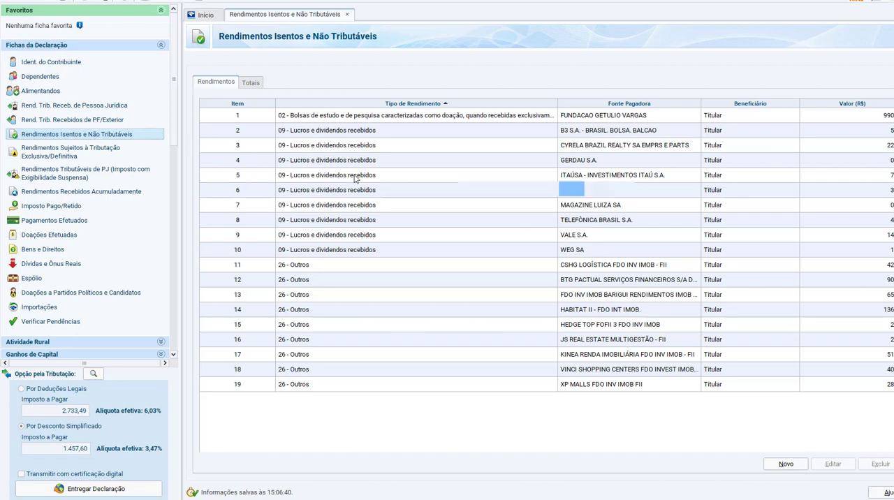
click(2, 193)
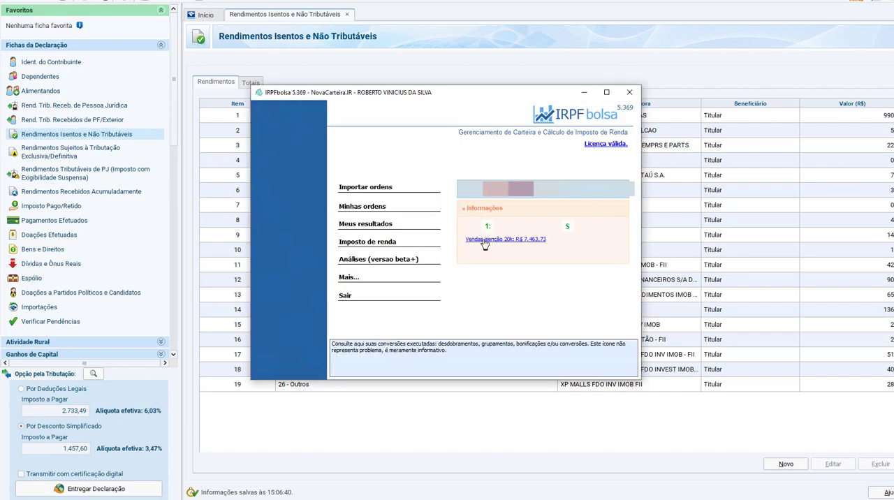
click(392, 245)
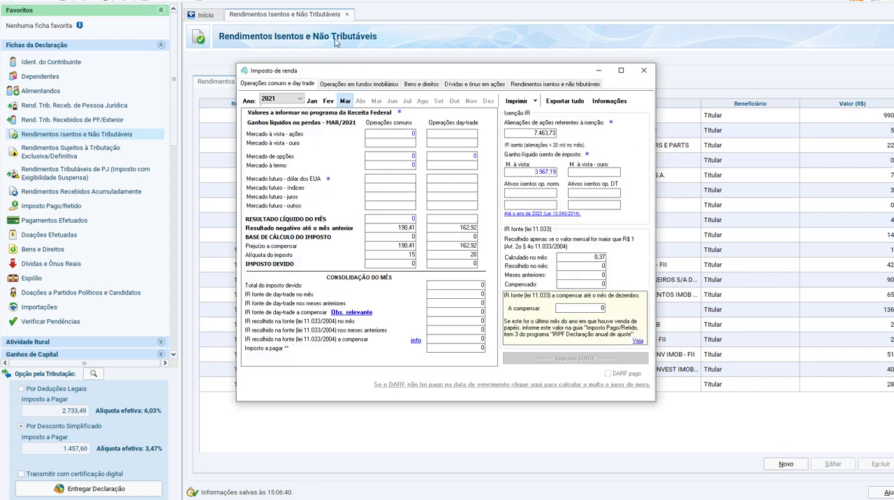
Step: Return to the tax return and open the B3 S.A. entry under Lucros e dividendos recebidos
click(545, 63)
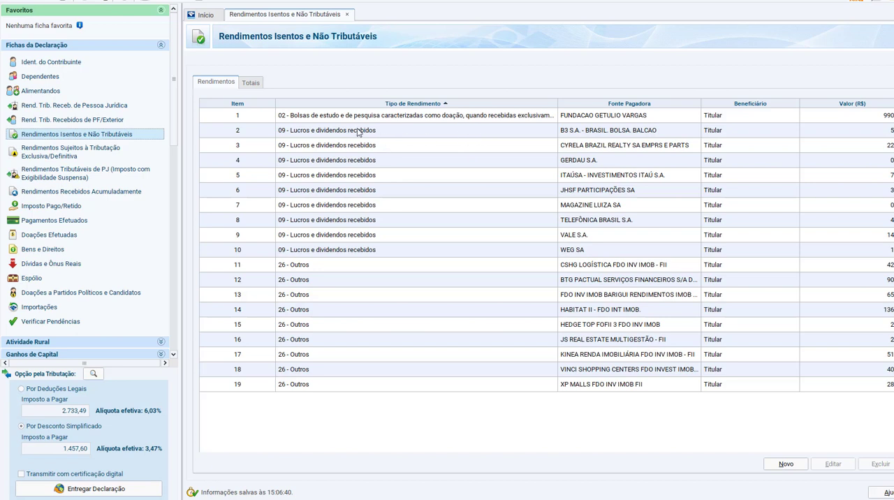
double_click(523, 133)
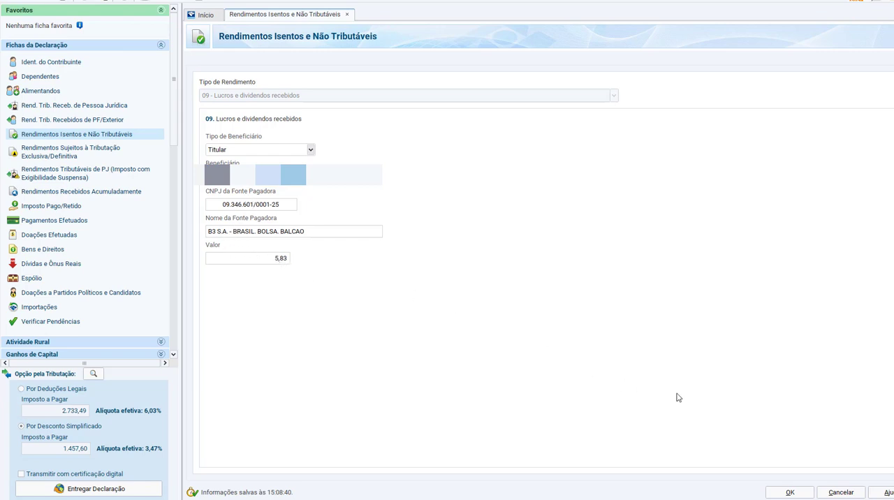
Step: In IRPFbolsa, list the exempt and non-taxable income for 2020 and widen the window to show all columns
key(alt+Tab)
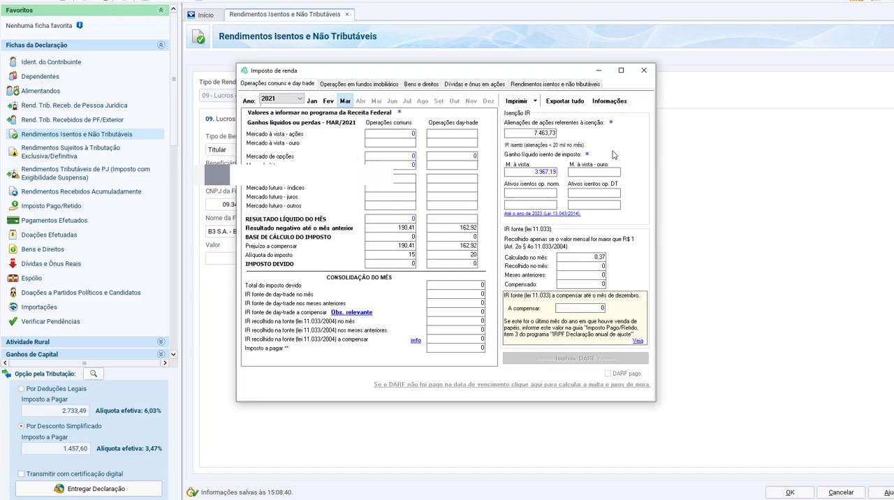
click(567, 85)
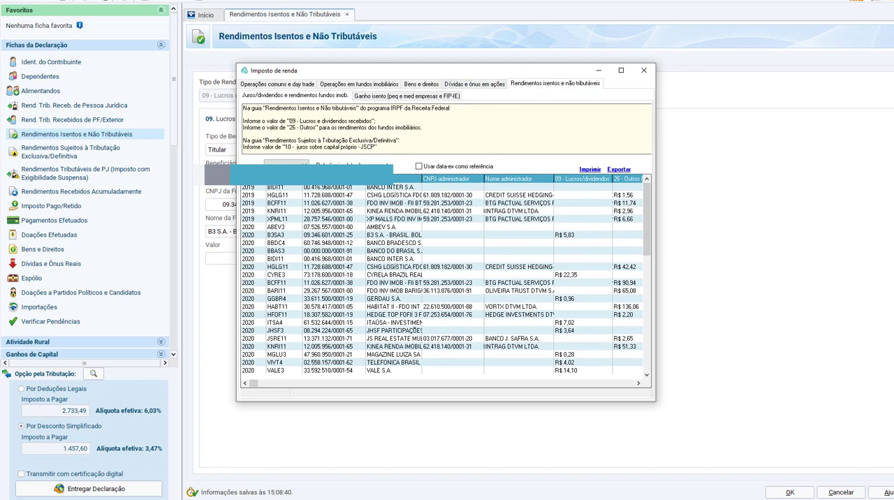
click(287, 165)
click(275, 195)
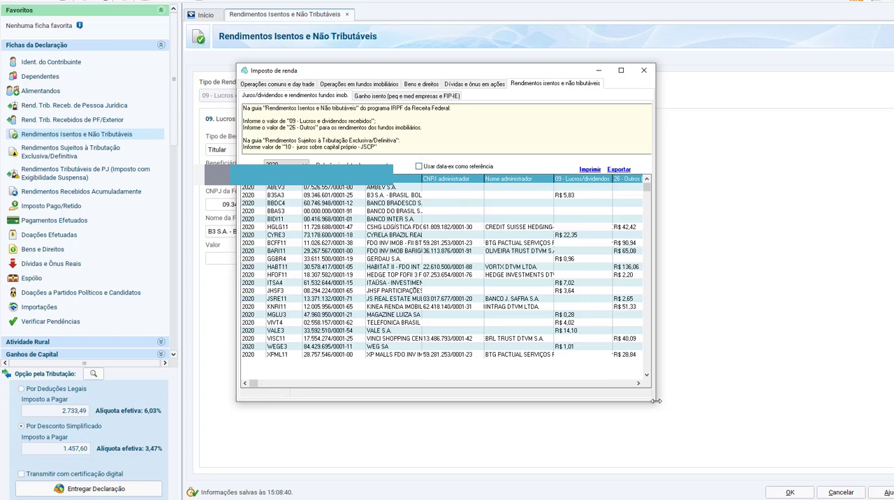
drag(654, 401, 880, 401)
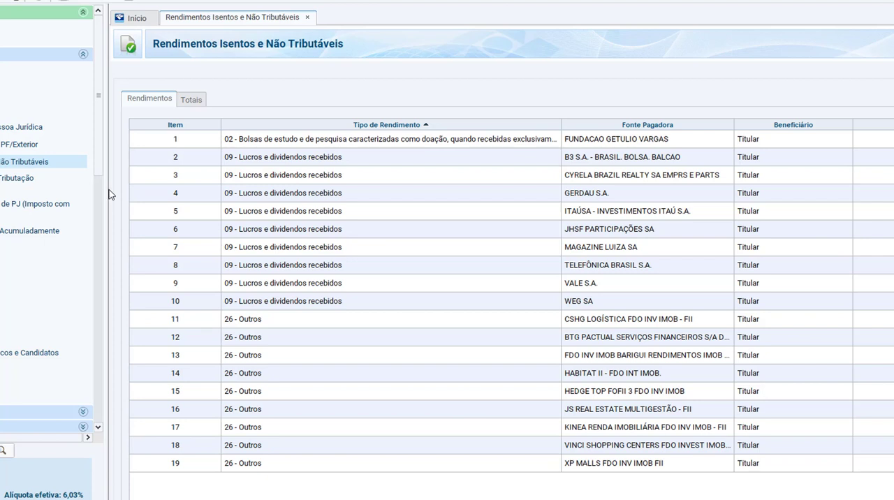
Step: In the tax return, open the WEG SA entry under Rendimentos Sujeitos à Tributação Exclusiva/Definitiva
click(31, 180)
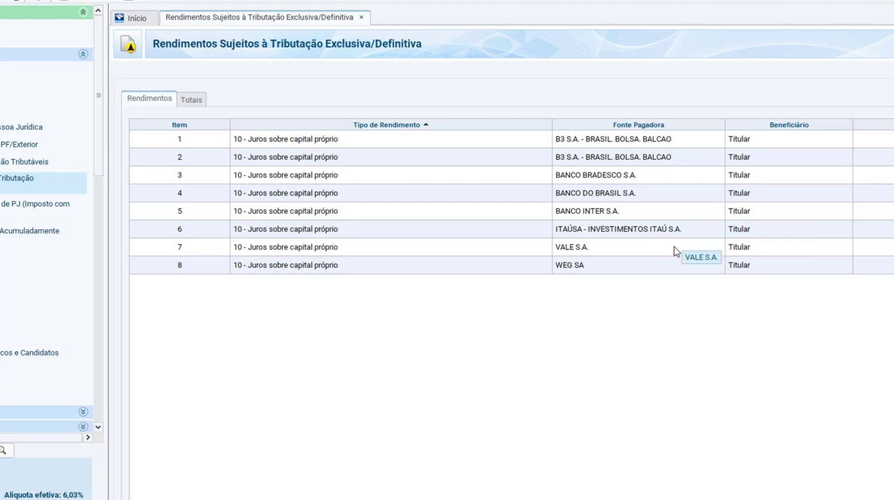
click(580, 270)
double_click(579, 270)
Step: Copy WEGE3's 10-JSCP value of 0,19 from IRPFbolsa into the entry's Valor field in the tax return
key(alt+Tab)
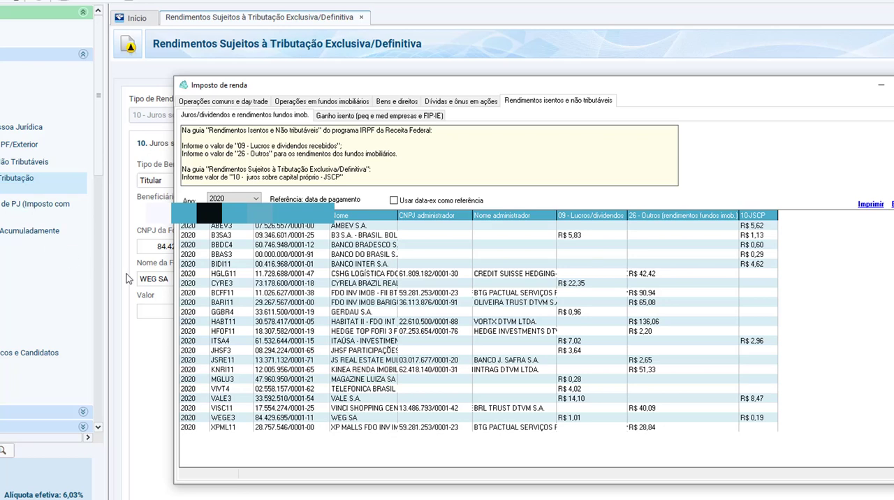
key(alt+Tab)
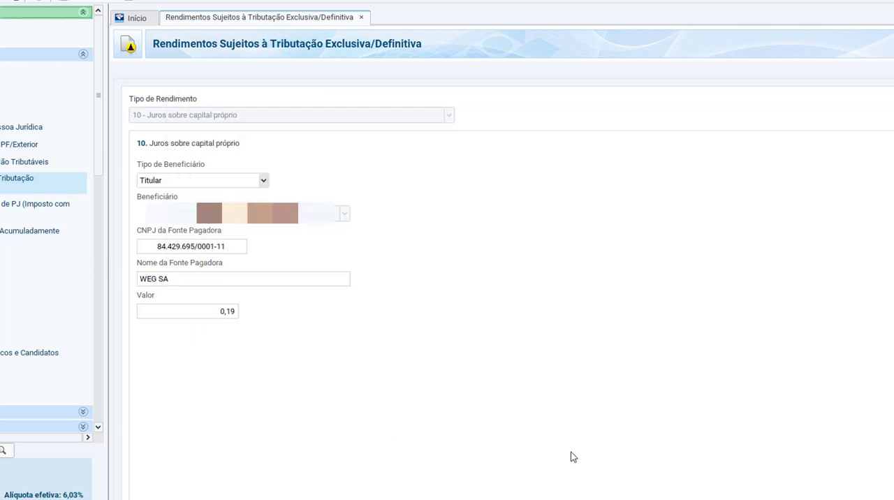
click(230, 313)
key(alt+Tab)
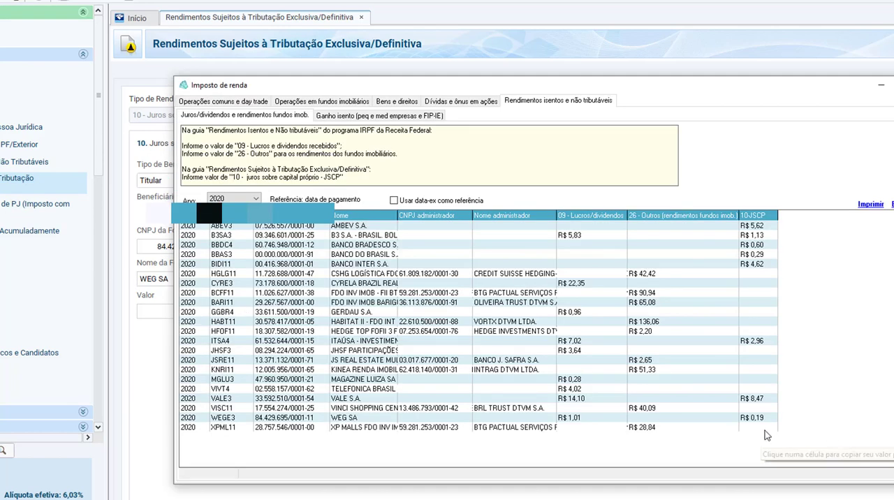
key(alt+Tab)
Step: Copy the name WEG SA from IRPFbolsa into the entry's Nome da Fonte Pagadora field
click(235, 281)
key(ctrl+c)
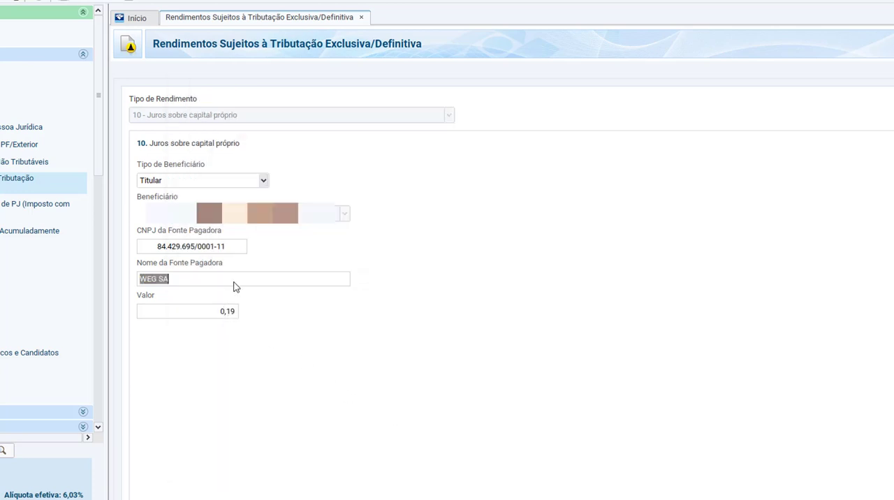
key(alt+Tab)
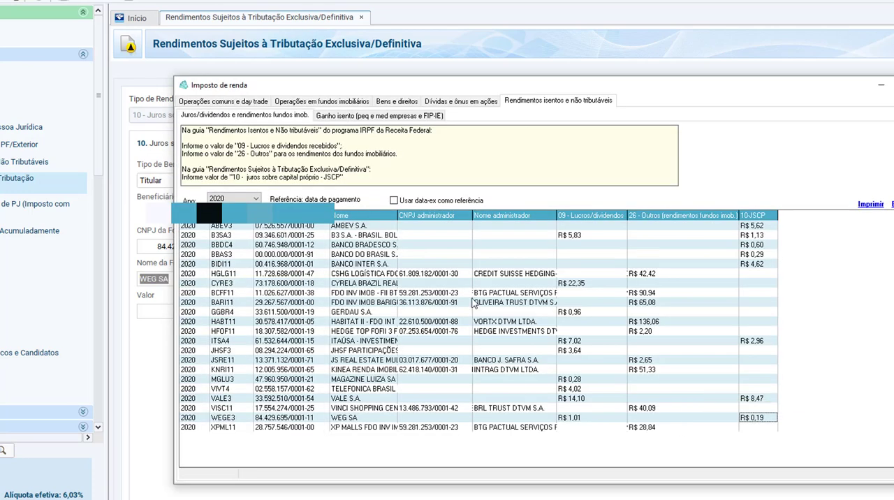
click(354, 418)
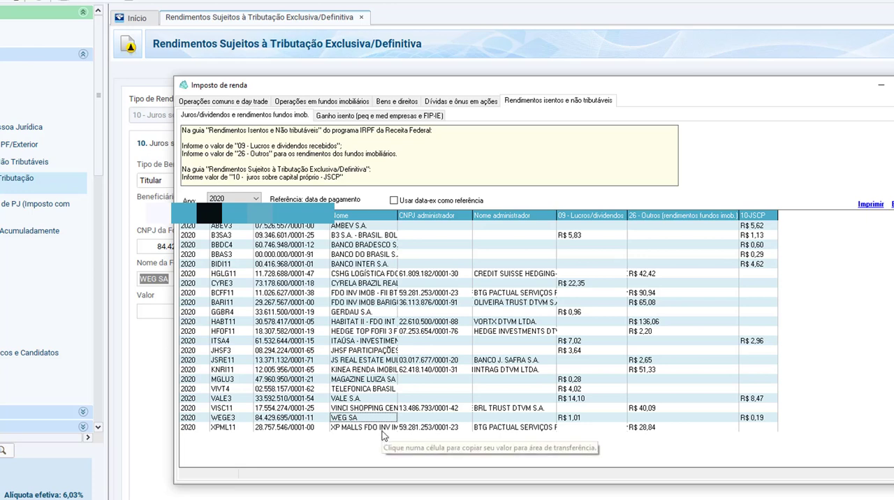
key(alt+Tab)
key(ctrl+v)
Step: Copy WEGE3's company CNPJ from IRPFbolsa into the entry's CNPJ da Fonte Pagadora field
click(176, 247)
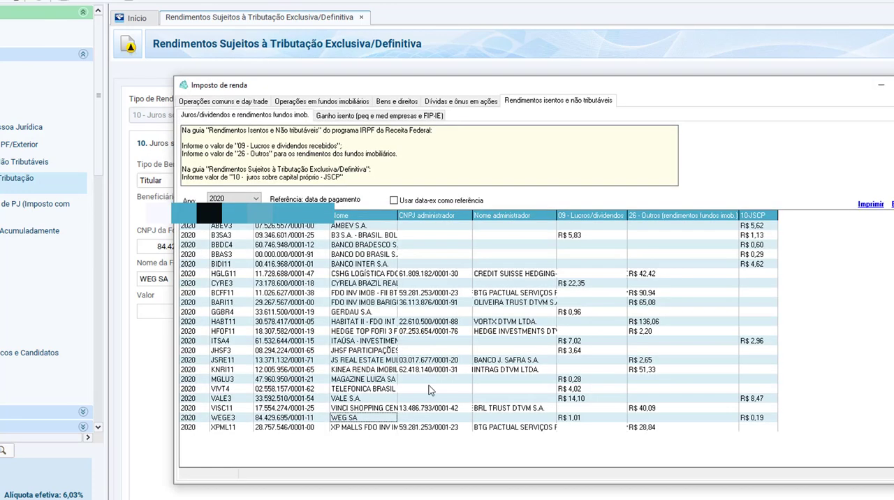
key(alt+Tab)
click(285, 422)
key(alt+Tab)
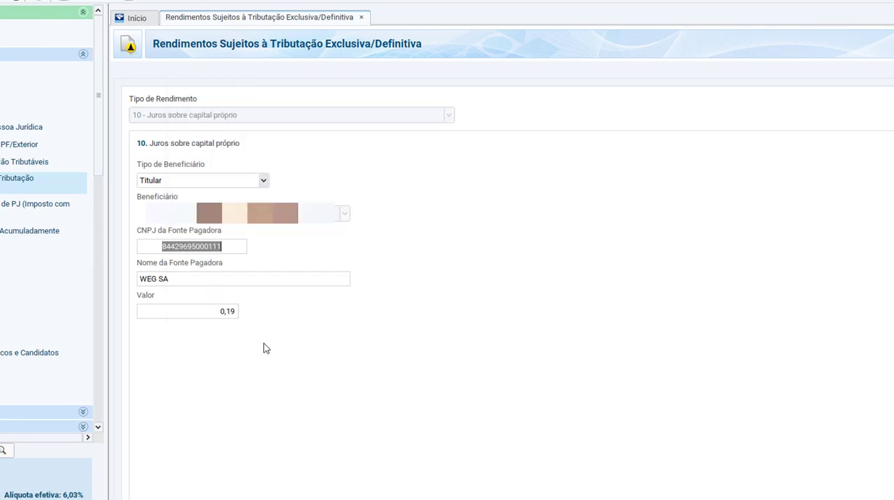
key(ctrl+v)
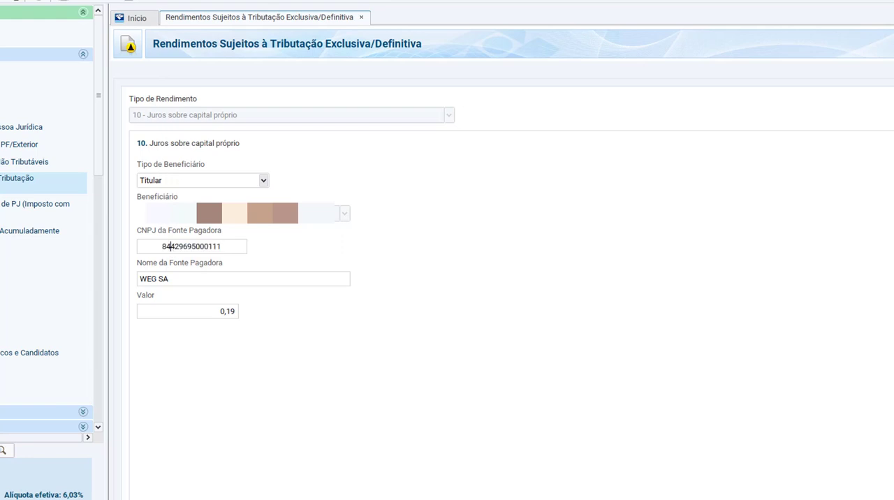
Step: Check the beneficiary type options, keep Titular, and save the WEG SA entry
click(175, 183)
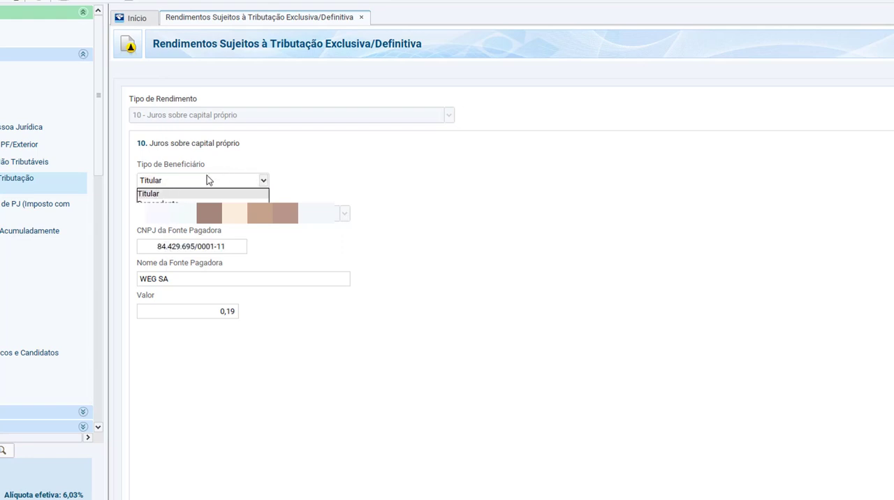
click(232, 156)
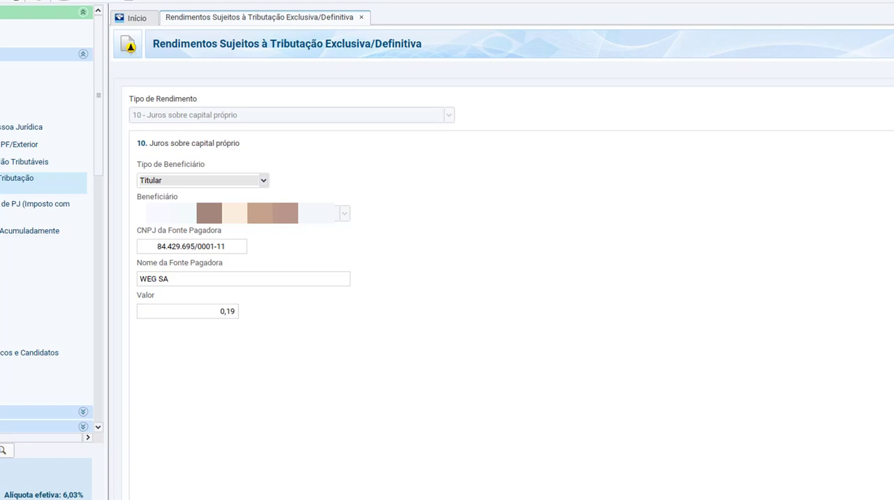
click(629, 499)
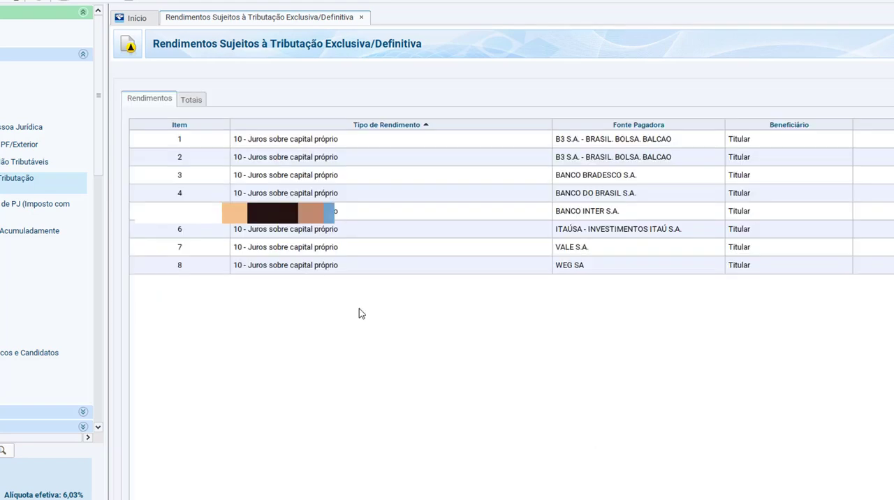
Step: Reopen Rendimentos Isentos e Não Tributáveis and review IRPFbolsa's instructions for codes 09 - Lucros e dividendos recebidos and 26 - Outros
click(18, 167)
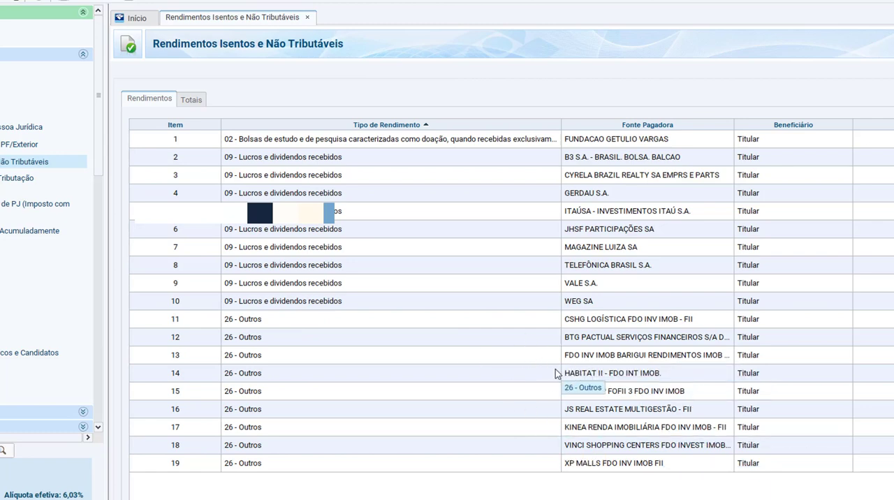
key(alt+Tab)
click(278, 159)
click(397, 154)
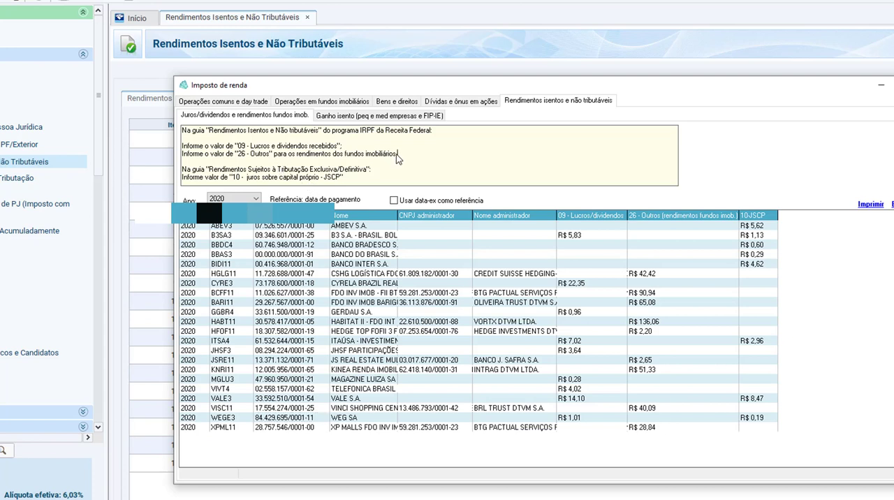
drag(396, 157, 240, 160)
click(335, 149)
drag(342, 147, 235, 148)
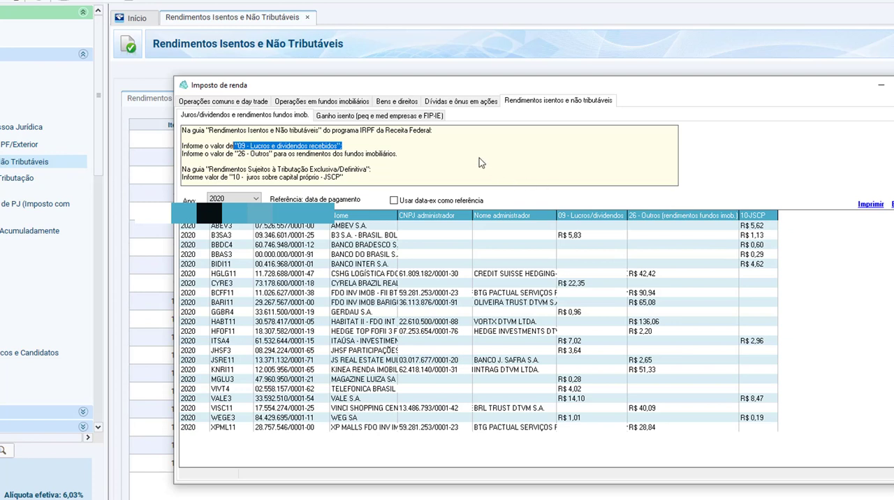
Step: View IRPFbolsa's Dívidas e ônus em ações, and list its Bens e direitos holdings as of 31/12/2020
click(443, 104)
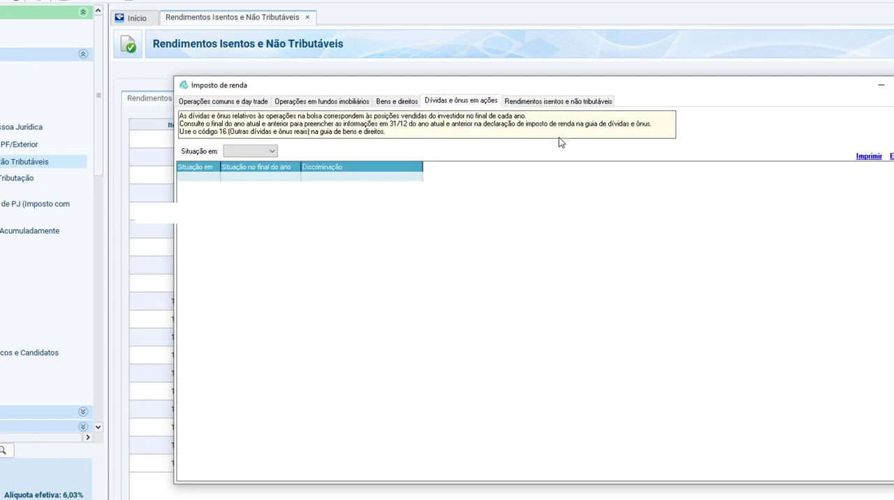
click(398, 102)
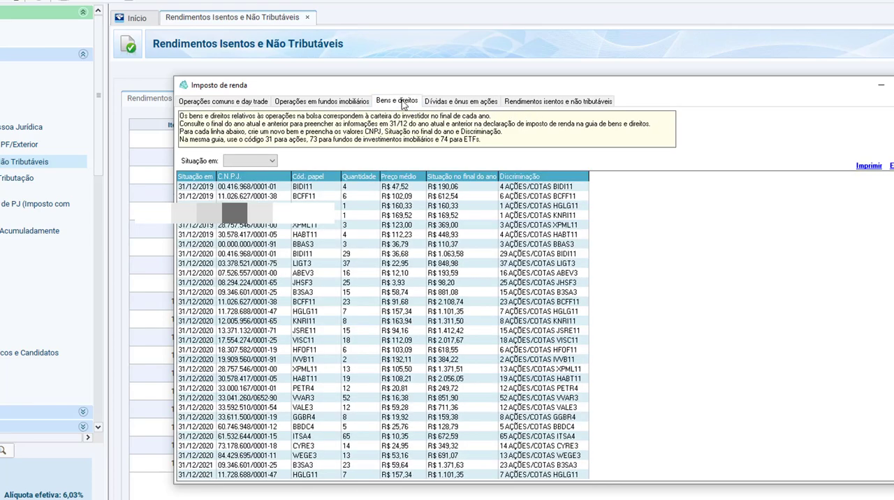
click(270, 161)
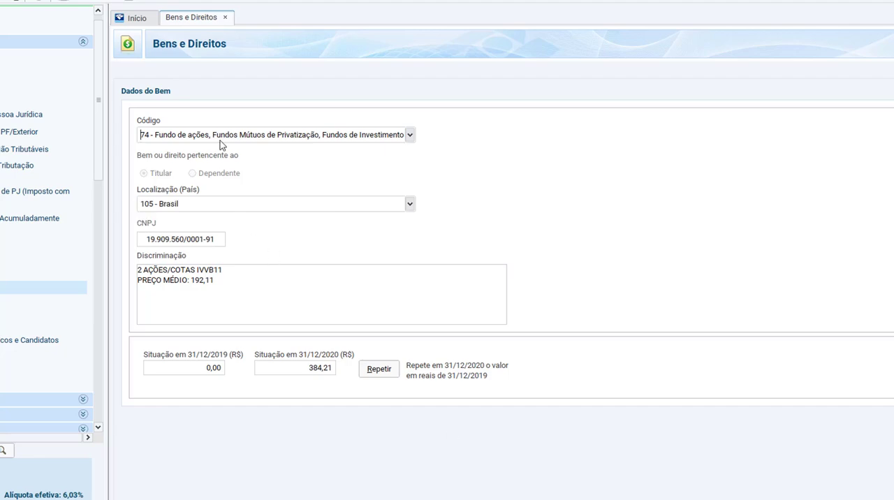
Step: Review IRPFbolsa's note on asset codes 31, 73 and 74, and check the IVVB11 row's ticker and quantity
key(alt+Tab)
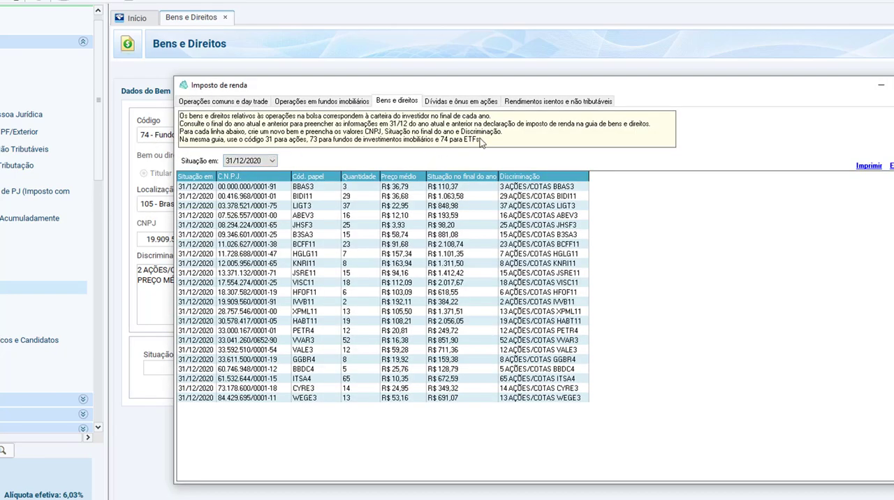
drag(482, 139, 180, 140)
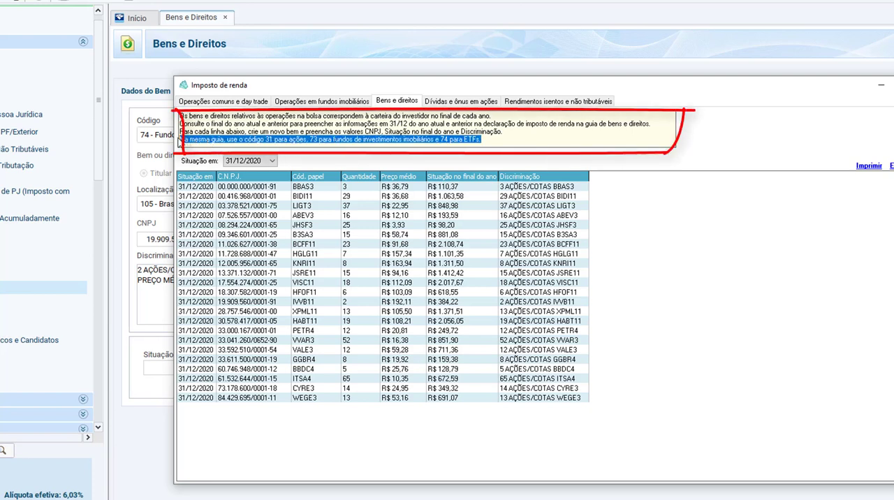
click(311, 306)
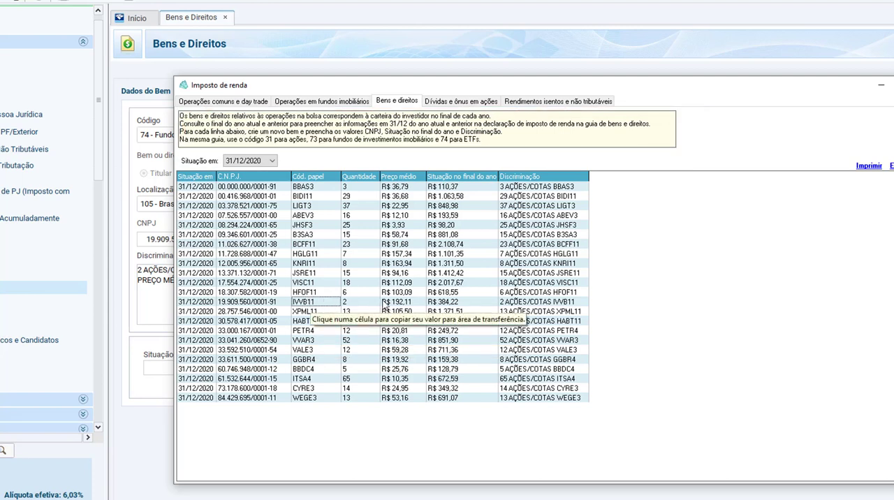
click(344, 302)
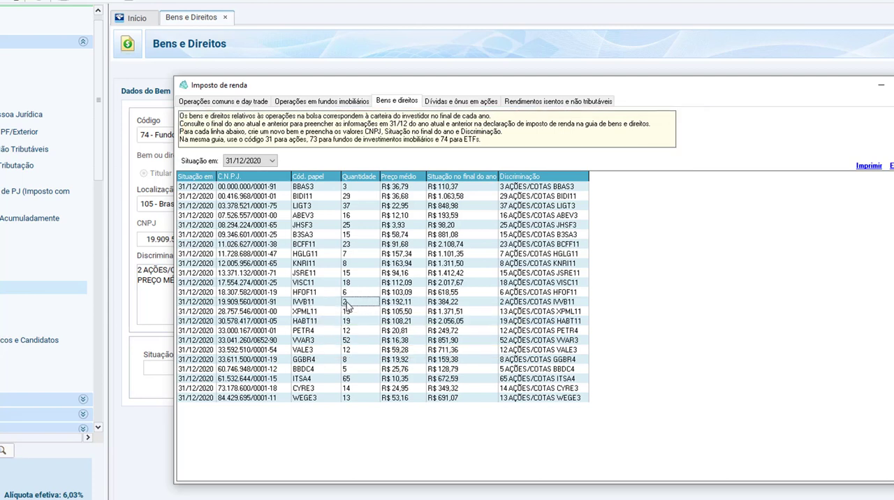
Step: Compare the IVVB11 quantity and Discriminação text in IRPFbolsa with the first Discriminação line of the IRPF asset entry
click(306, 499)
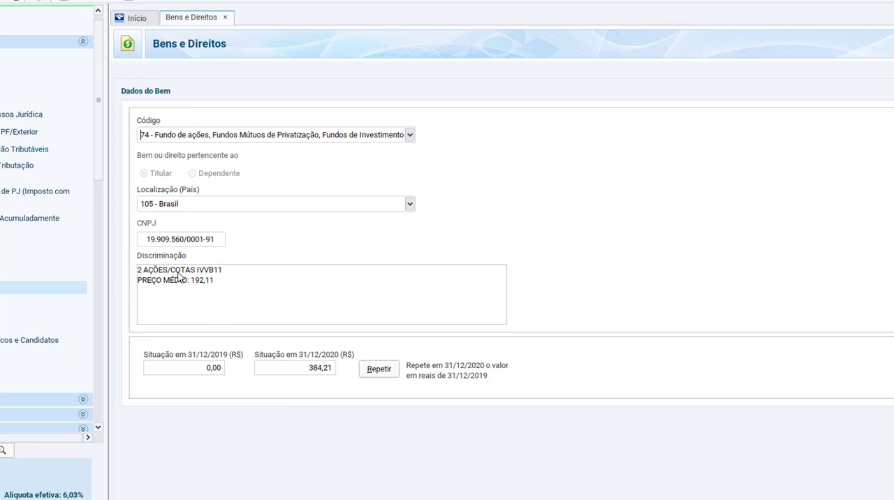
key(alt+Tab)
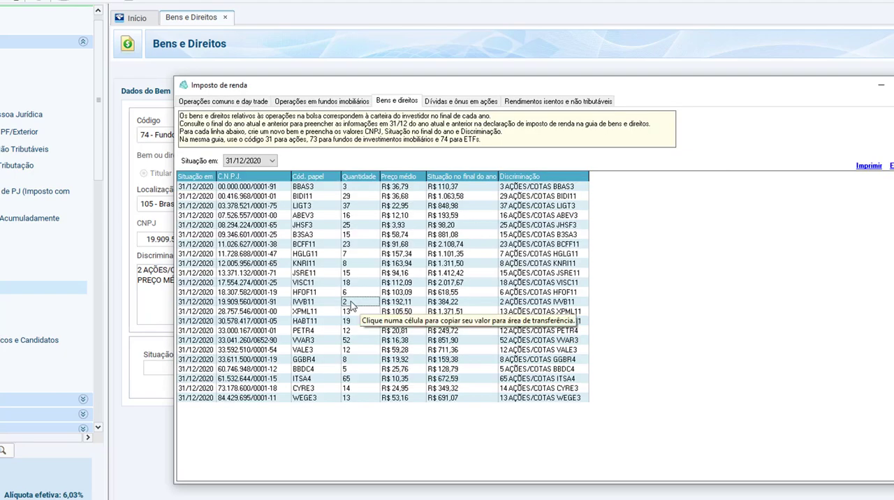
click(524, 302)
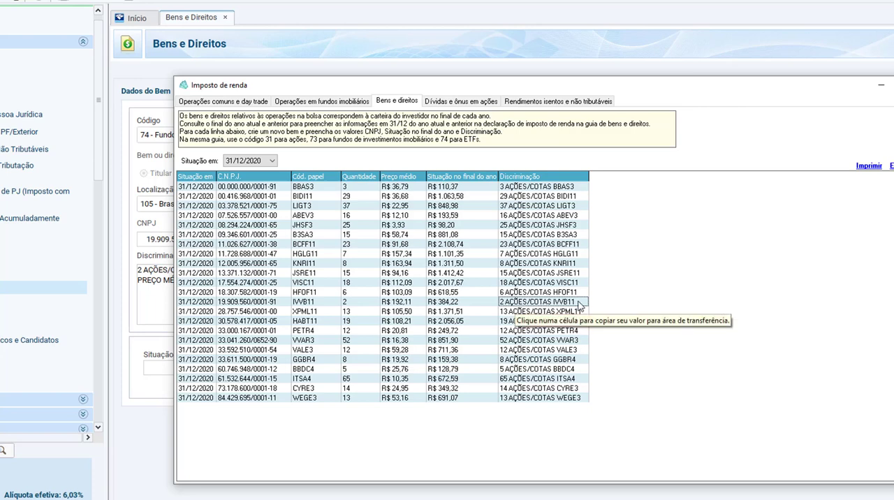
key(alt+Tab)
drag(232, 270, 114, 269)
click(267, 283)
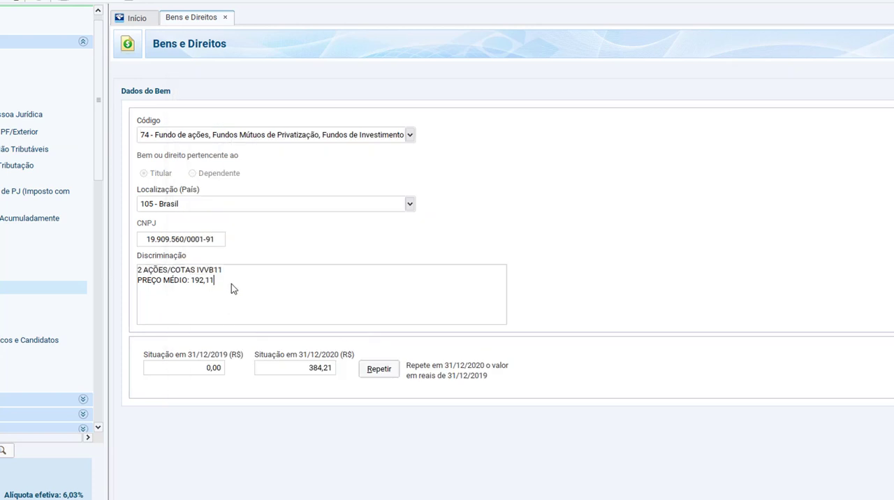
Step: Compare the PREÇO MÉDIO line in the IVVB11 entry's Discriminação with the average price in IRPFbolsa's row
drag(212, 283, 137, 283)
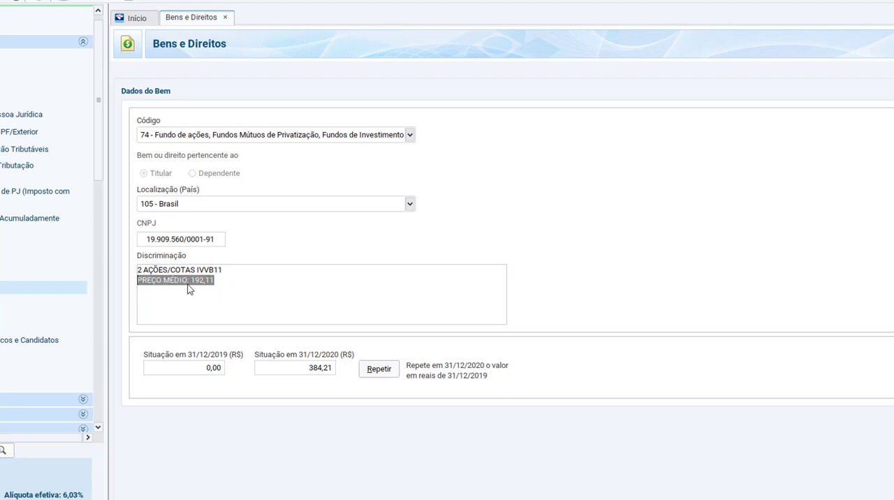
click(199, 283)
drag(217, 283, 106, 284)
key(alt+Tab)
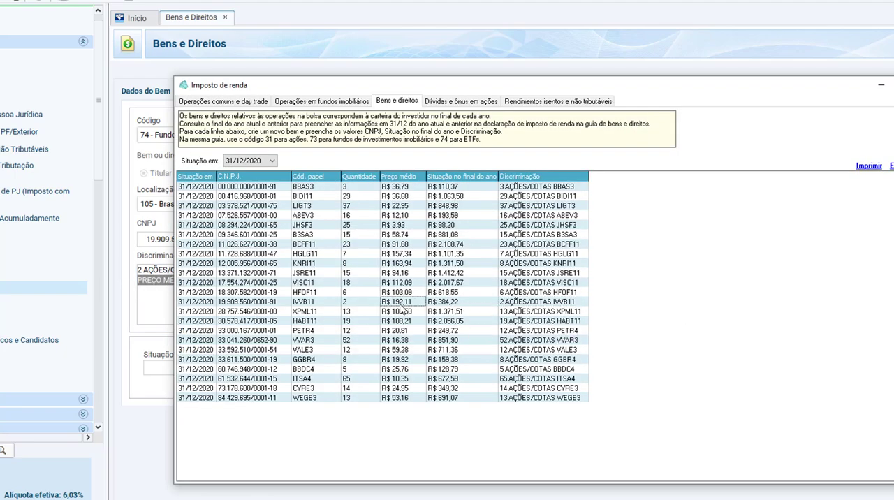
key(alt+Tab)
drag(213, 283, 193, 286)
click(266, 295)
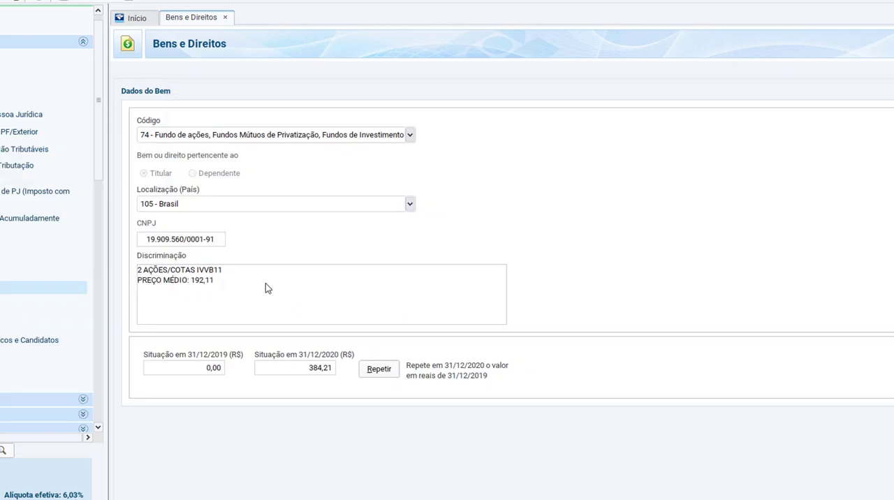
Step: Copy IVVB11's average price and its Discriminação text from IRPFbolsa, and return to the IRPF asset entry
key(alt+Tab)
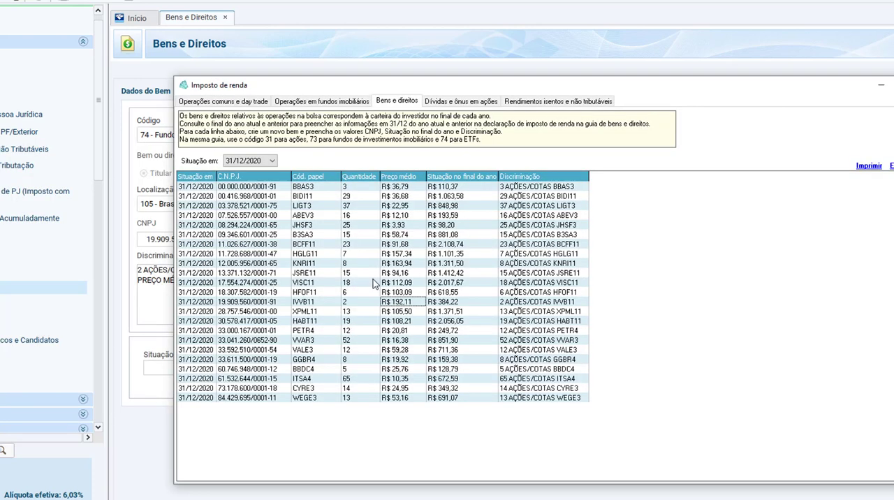
click(391, 302)
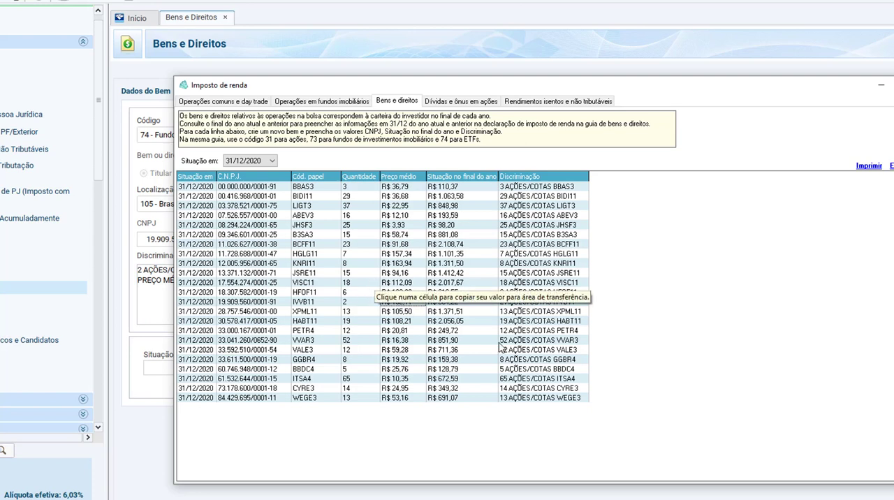
click(527, 304)
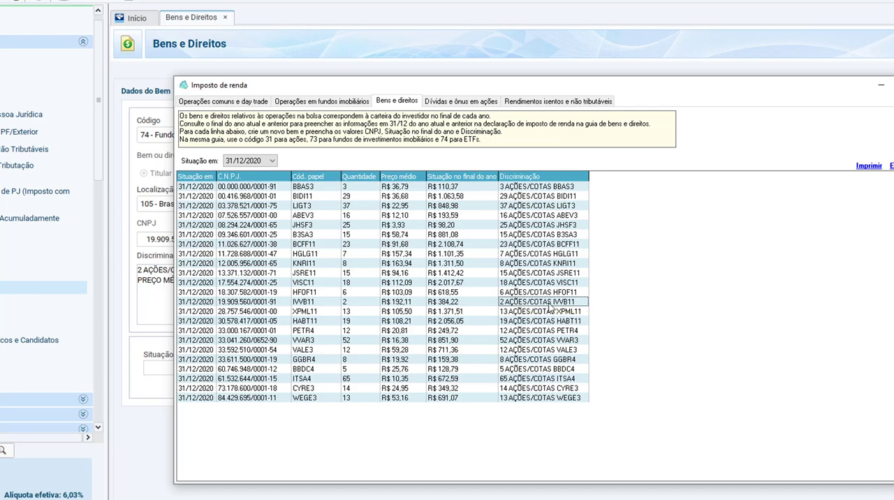
key(alt+Tab)
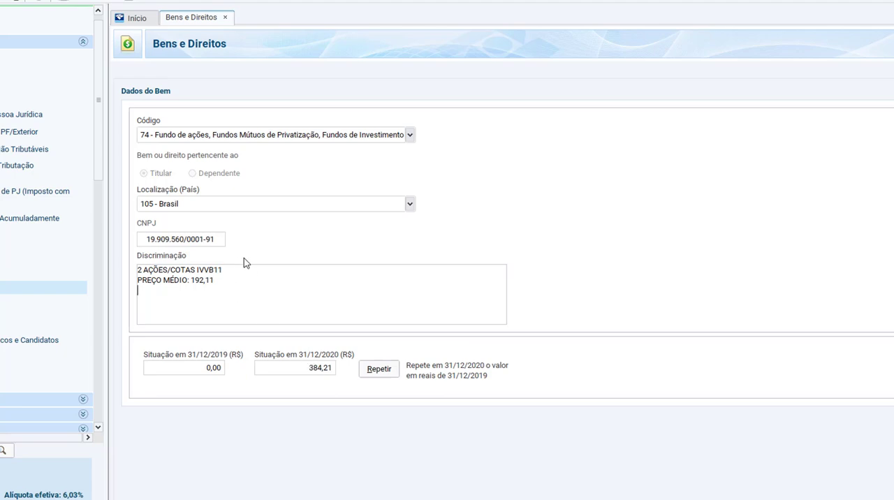
Step: Copy IVVB11's Situação no final do ano value from IRPFbolsa into Situação em 31/12/2020 as 384,21
key(alt+Tab)
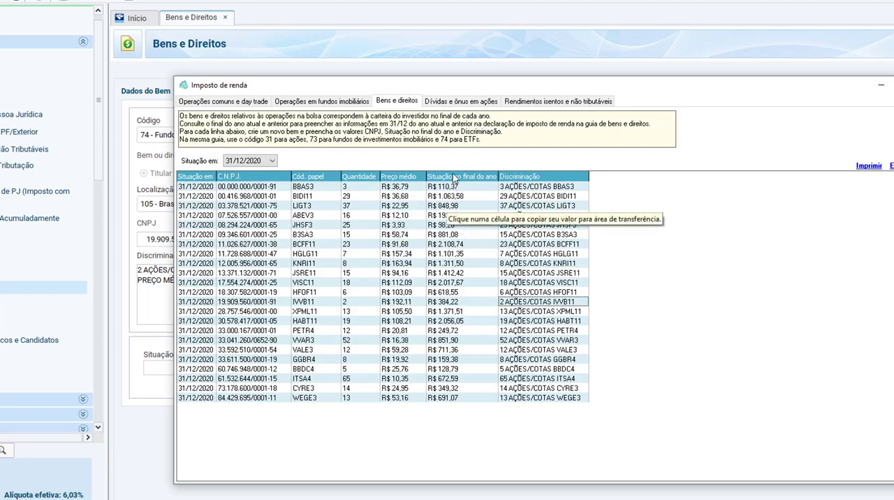
click(493, 302)
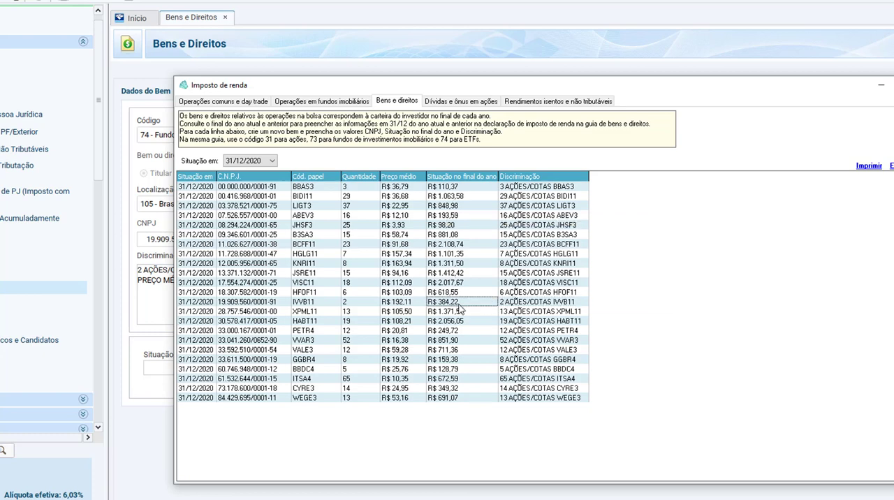
key(alt+Tab)
click(322, 374)
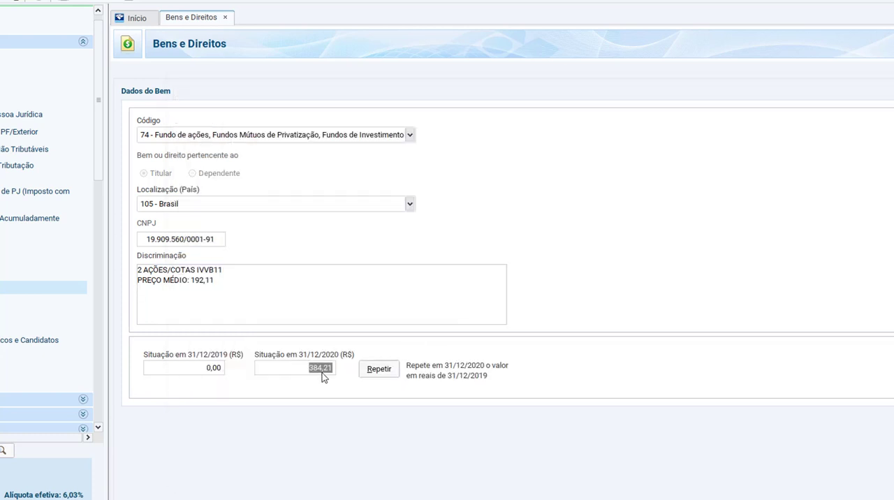
key(alt+Tab)
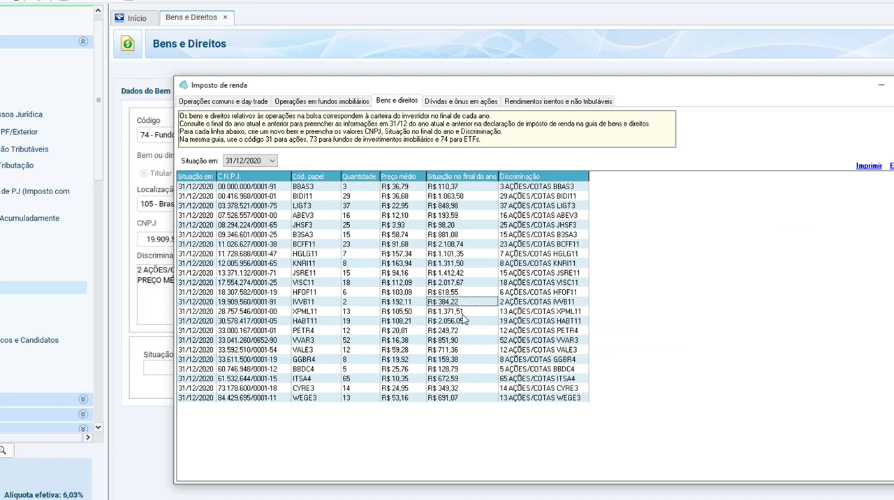
key(alt+Tab)
key(ctrl+v)
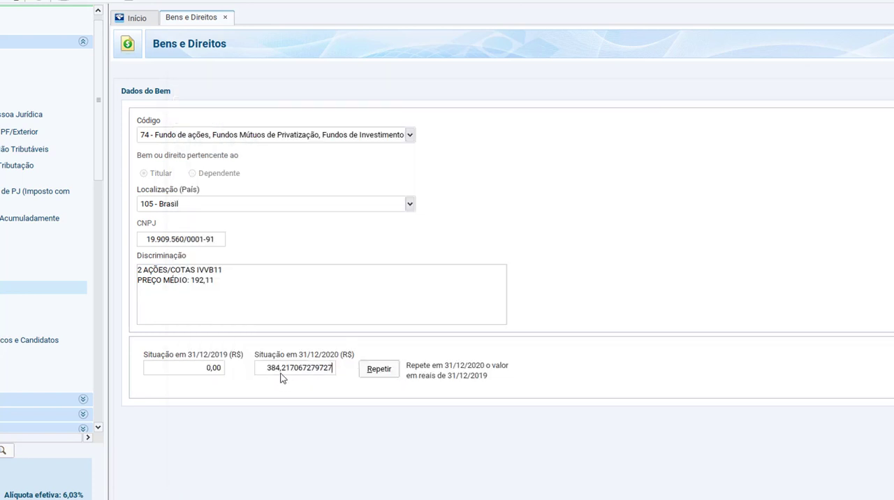
click(349, 306)
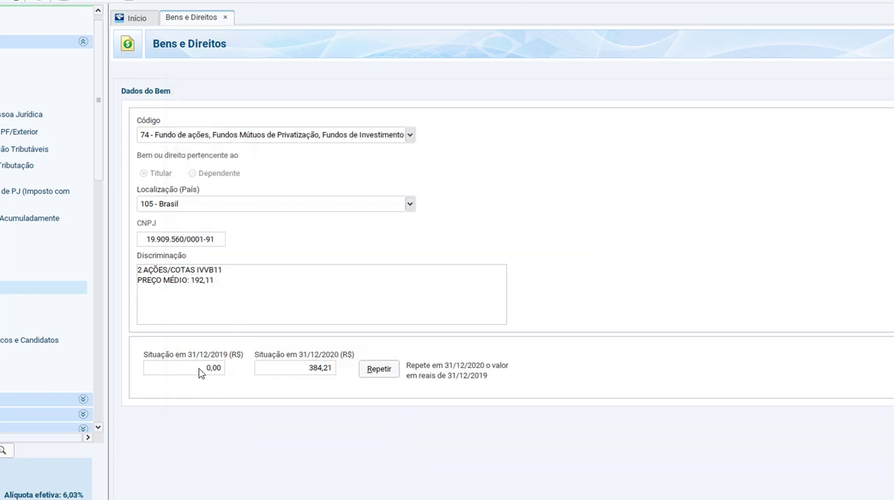
Step: Check IRPFbolsa's holdings as of 31/12/2019 for IVVB11's Situação em 31/12/2019, and set the listing back to 31/12/2020
click(200, 372)
double_click(213, 271)
click(245, 274)
key(alt+Tab)
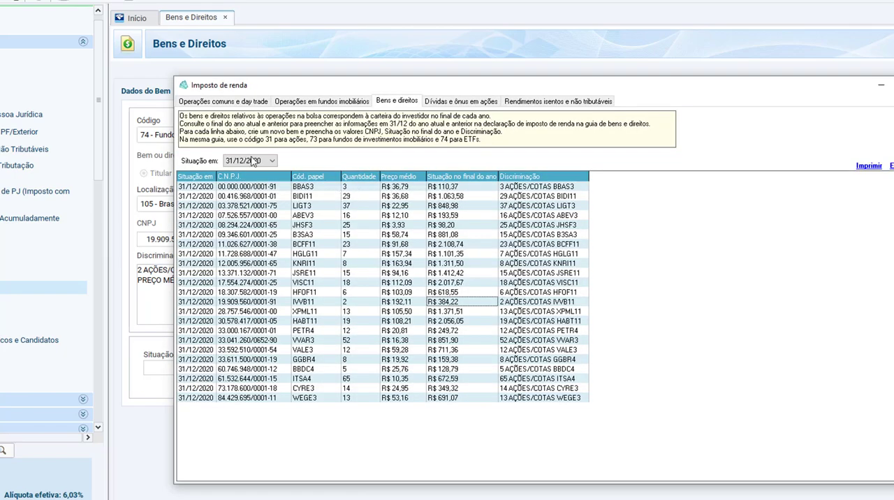
click(253, 162)
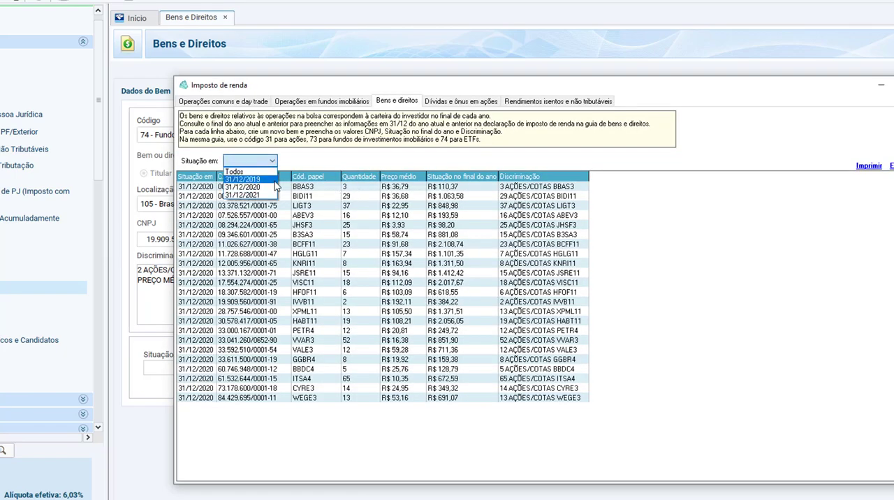
click(272, 181)
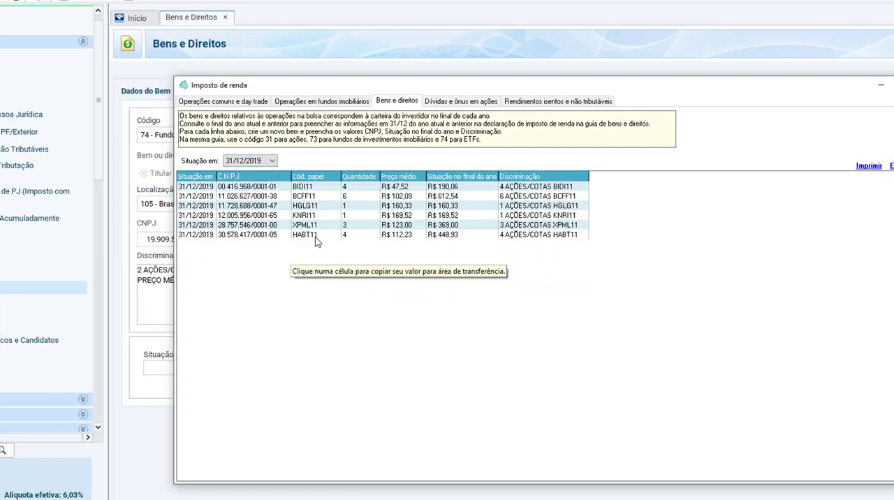
click(262, 161)
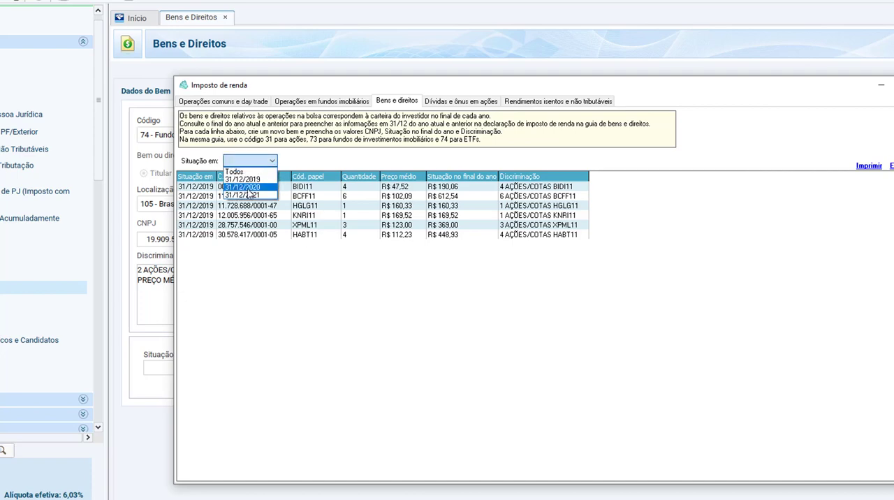
click(251, 171)
Step: Return to the IRPF asset list and compare its Situação em 31/12/2019 values, including BIDI11's, with IRPFbolsa's 31/12/2019 holdings
click(172, 299)
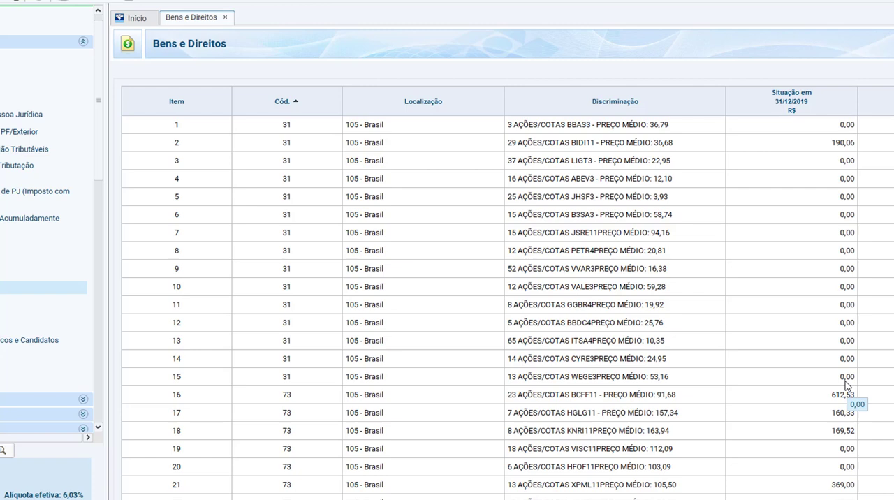
key(alt+Tab)
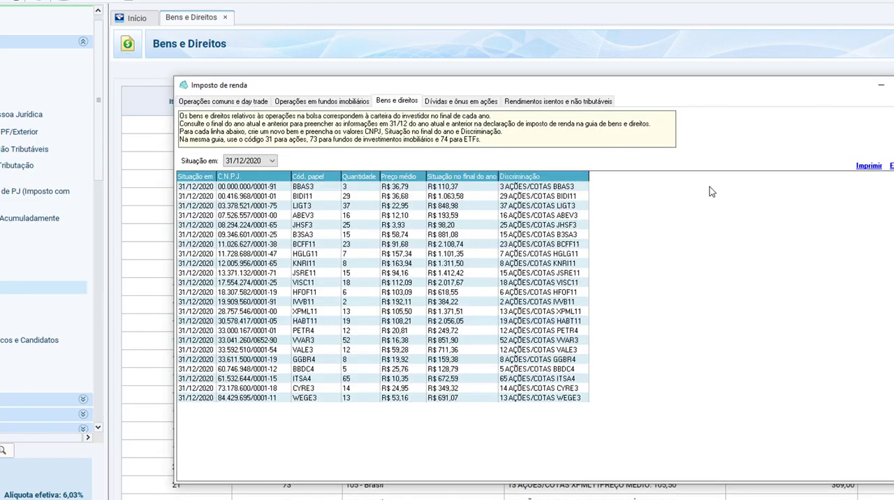
click(262, 162)
click(245, 179)
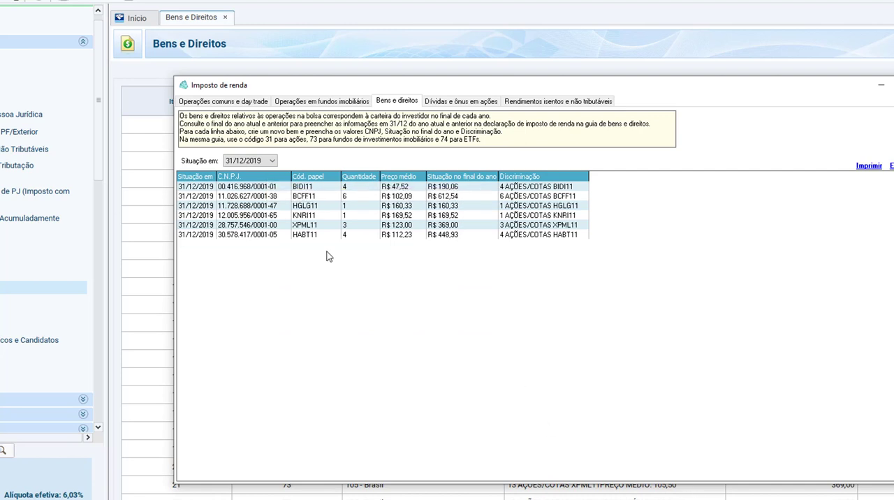
key(alt+Tab)
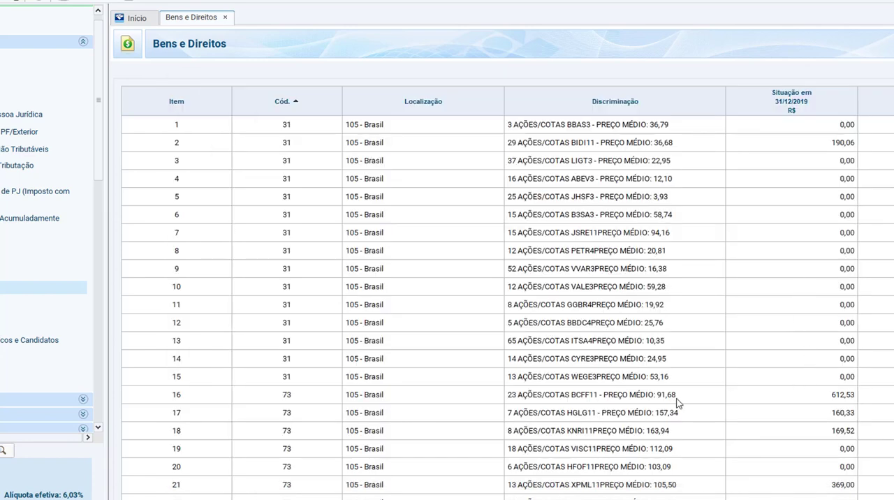
click(742, 143)
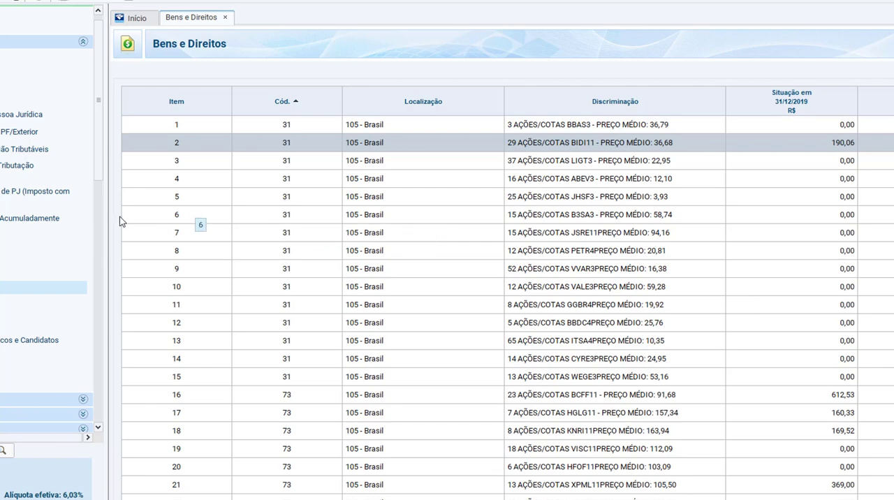
Step: Revisit IRPFbolsa's Rendimentos isentos e não tributáveis report and its Bens e direitos instructions on asset codes
key(alt+Tab)
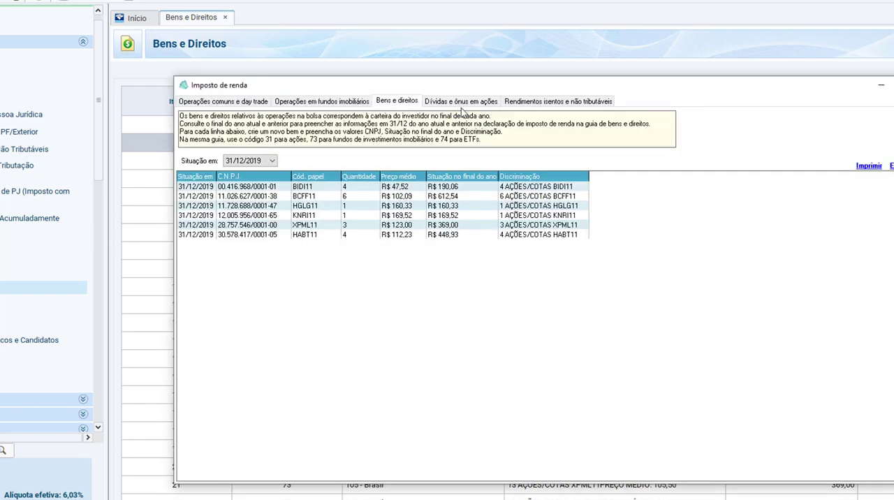
click(569, 105)
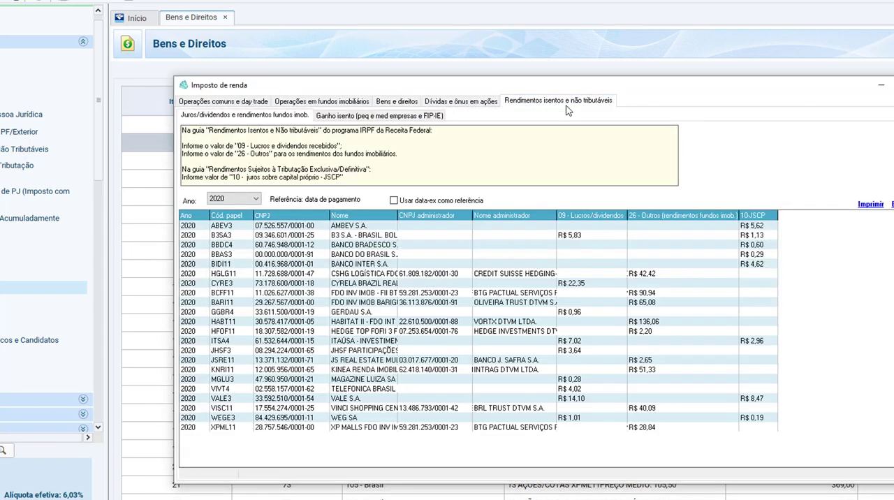
click(395, 104)
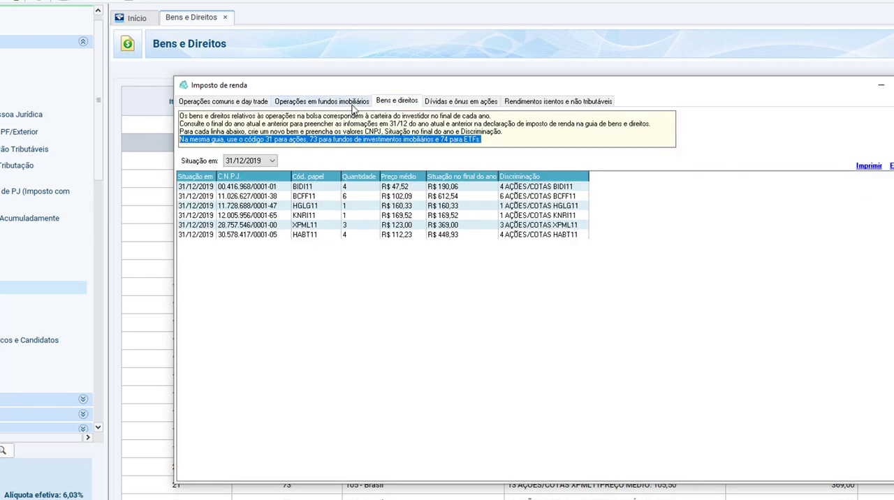
Step: Show IRPFbolsa's Operações em fundos imobiliários results for November 2020
click(351, 105)
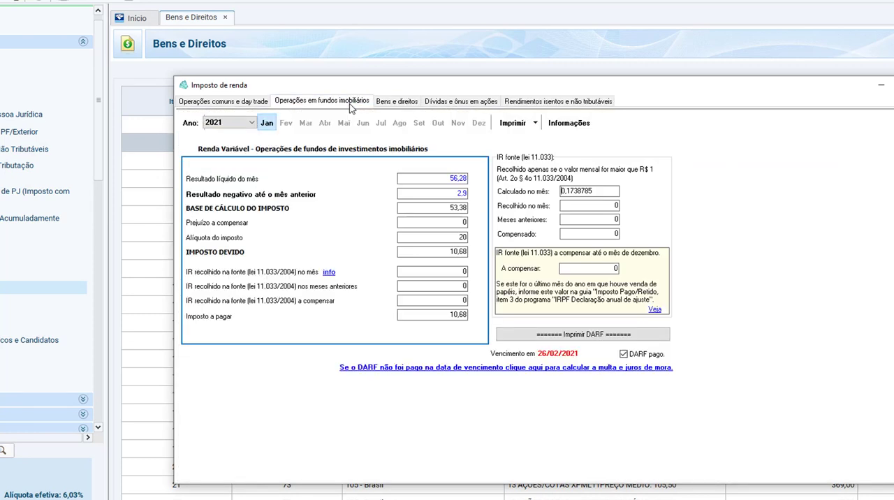
click(248, 125)
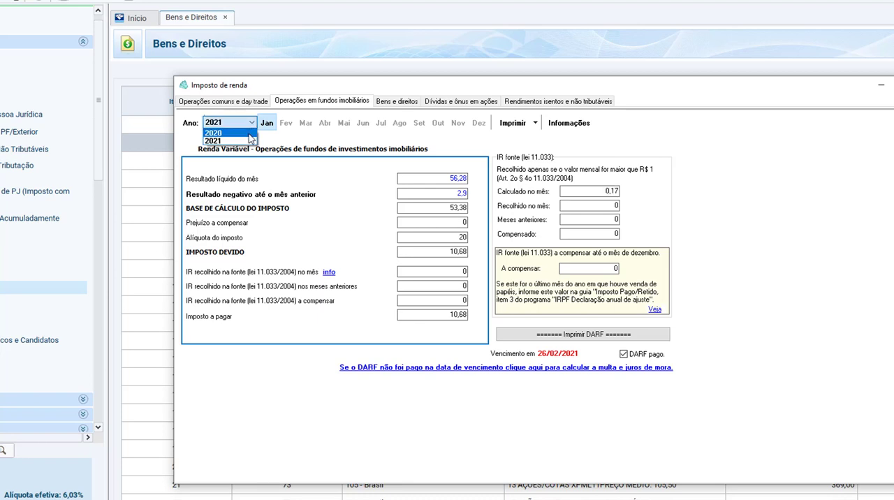
click(249, 133)
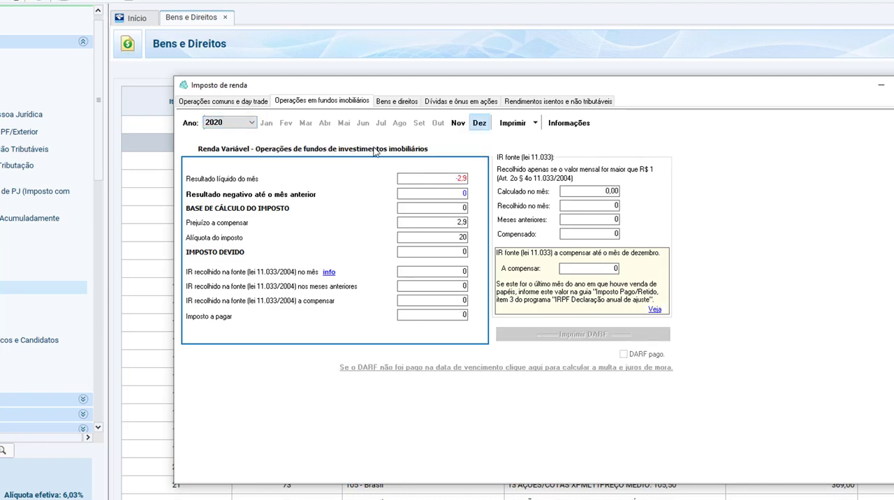
click(459, 125)
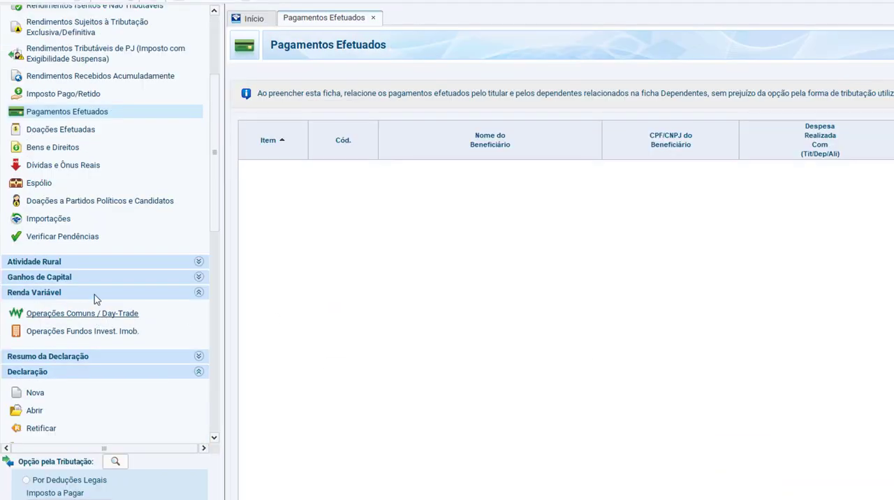
Step: Switch to the IRPF declaration and open the Operações Fundos Invest. Imob. form under Renda Variável
scroll(100, 287, up, 4)
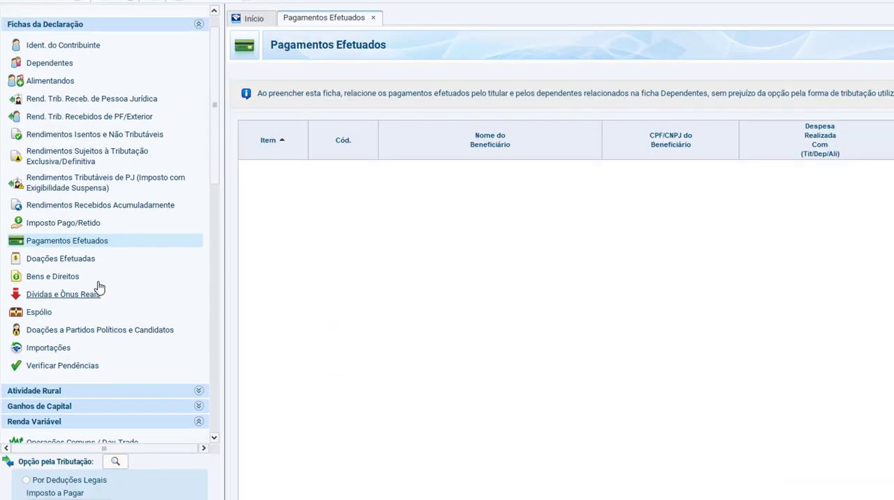
scroll(98, 287, down, 3)
scroll(70, 291, up, 4)
scroll(98, 287, down, 4)
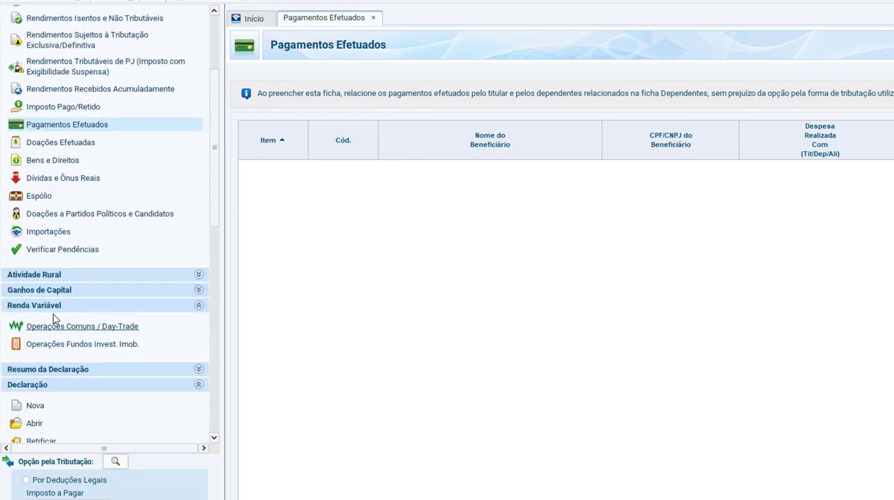
click(91, 345)
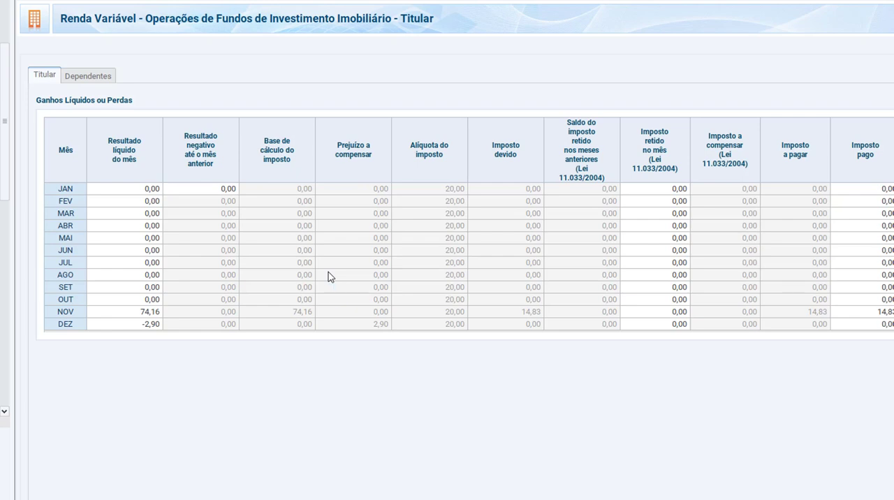
Step: Compare IRPFbolsa's November 2020 real estate fund results with the NOV row of the IRPF form, including Resultado líquido do mês
key(alt+Tab)
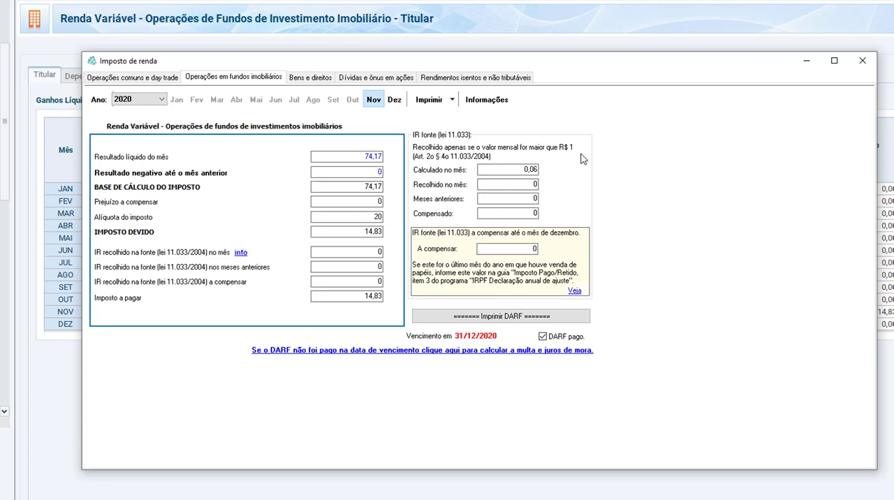
click(354, 156)
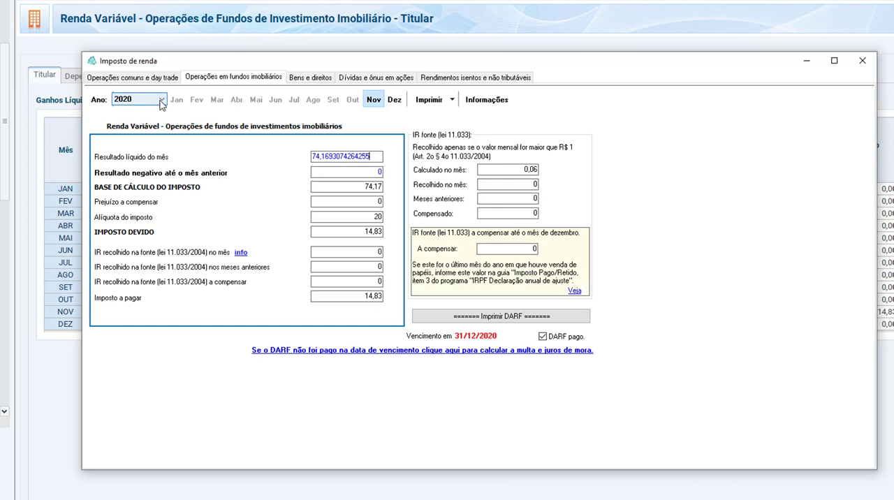
click(51, 165)
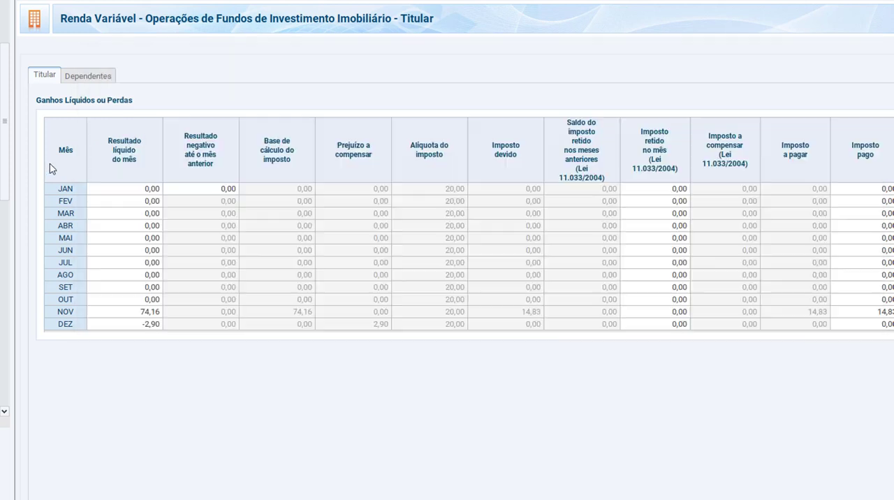
click(151, 314)
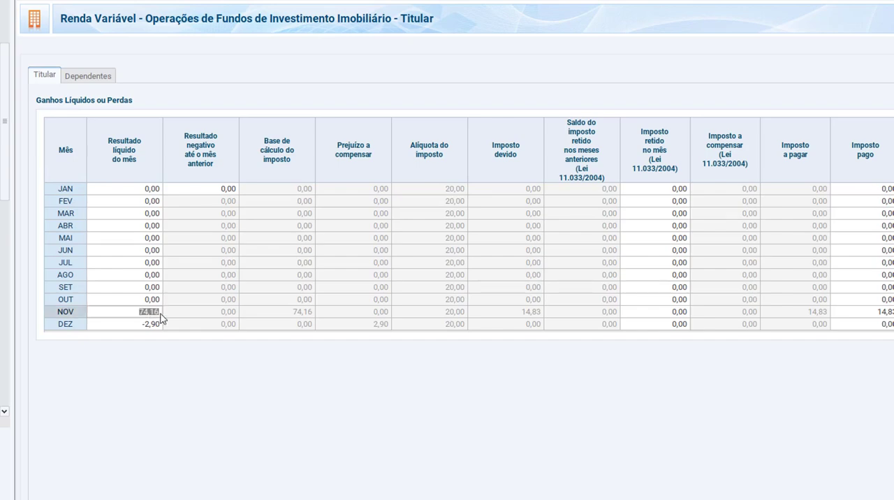
key(alt+Tab)
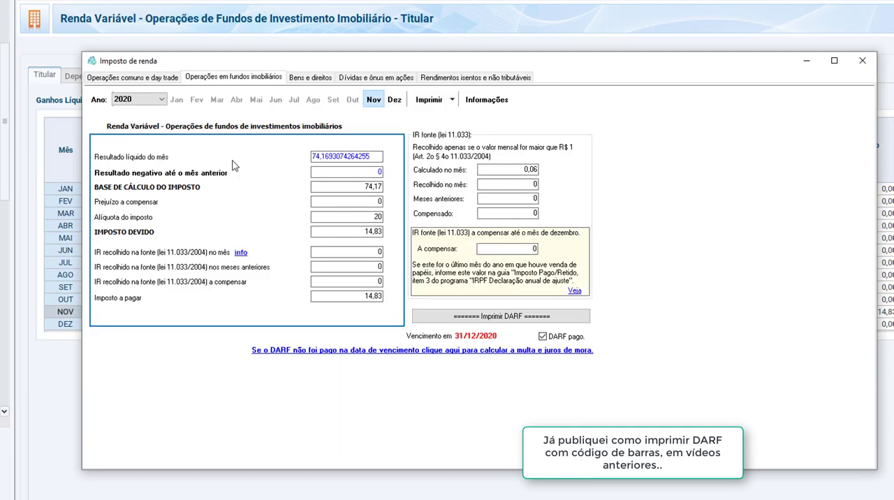
click(341, 176)
key(alt+Tab)
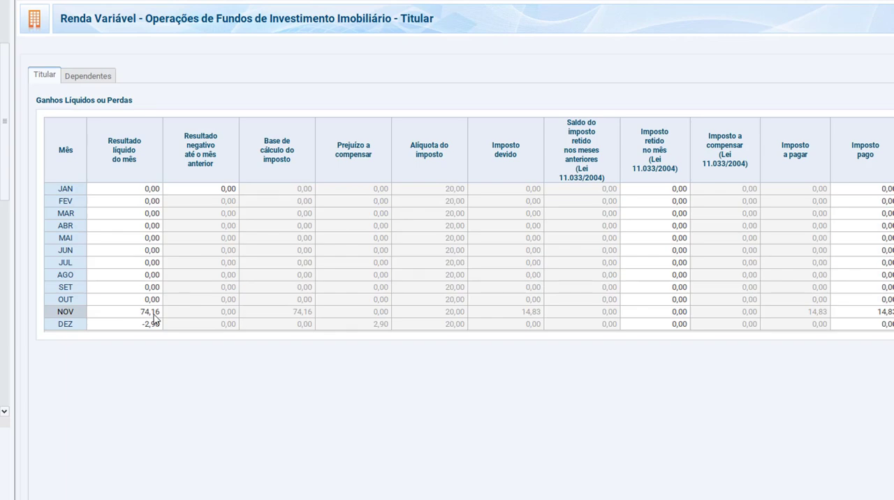
key(alt+Tab)
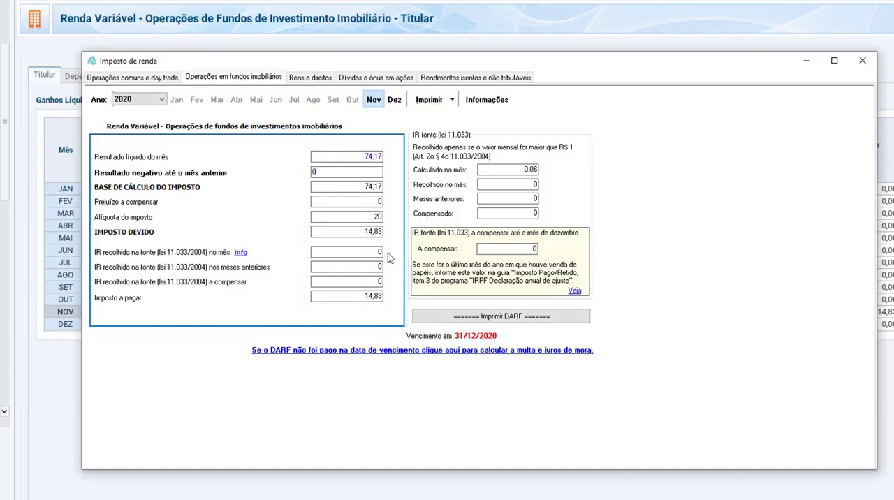
key(alt+Tab)
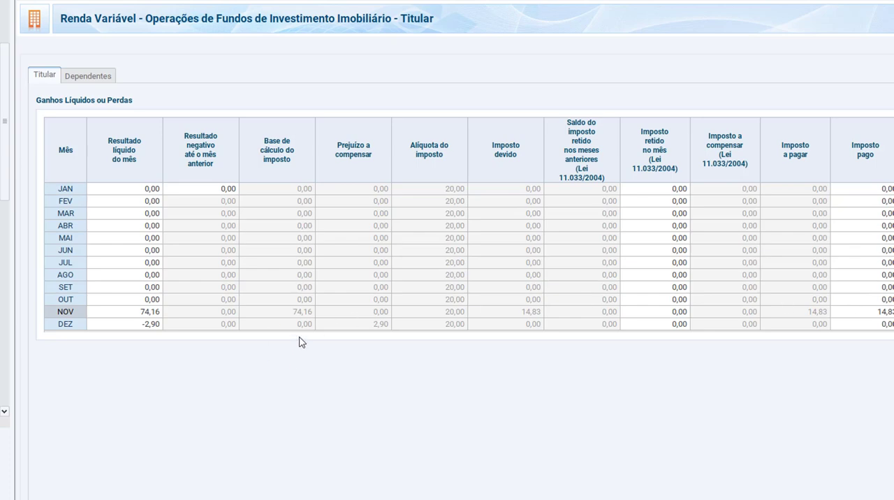
Step: Show IRPFbolsa's December 2020 real estate fund results and compare them with the DEZ row's Resultado líquido do mês in IRPF
key(alt+Tab)
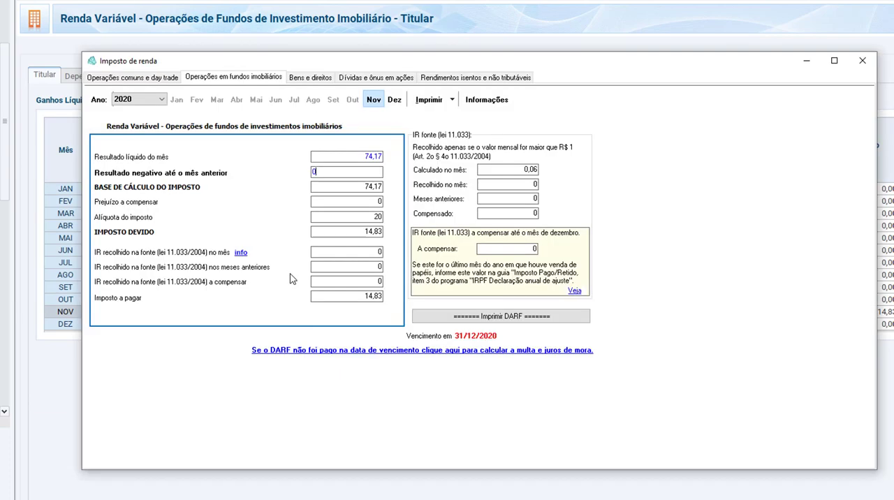
click(394, 101)
key(alt+Tab)
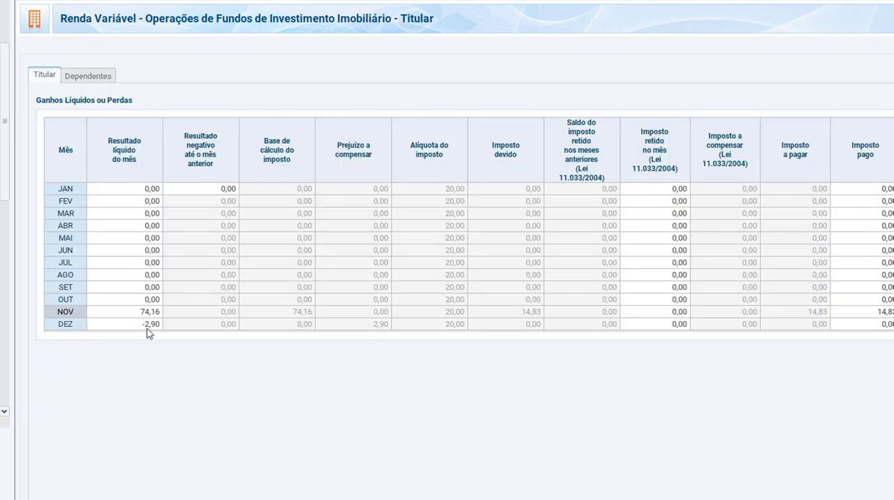
key(alt+Tab)
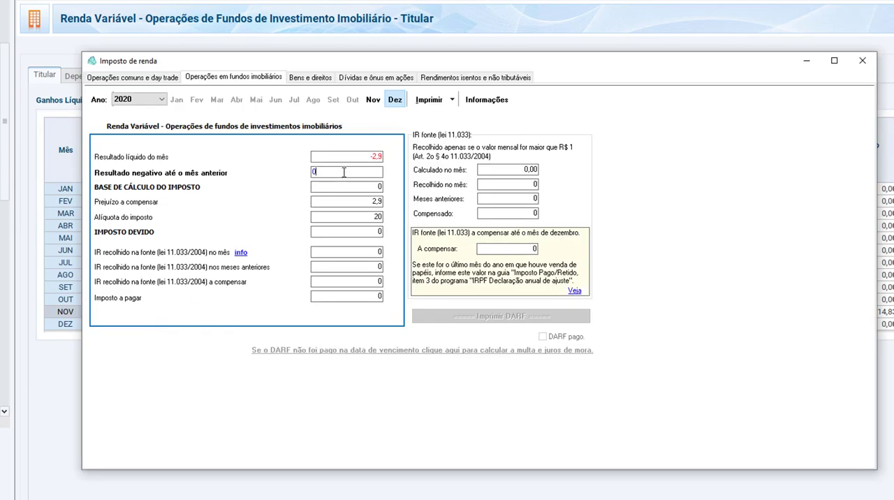
key(alt+Tab)
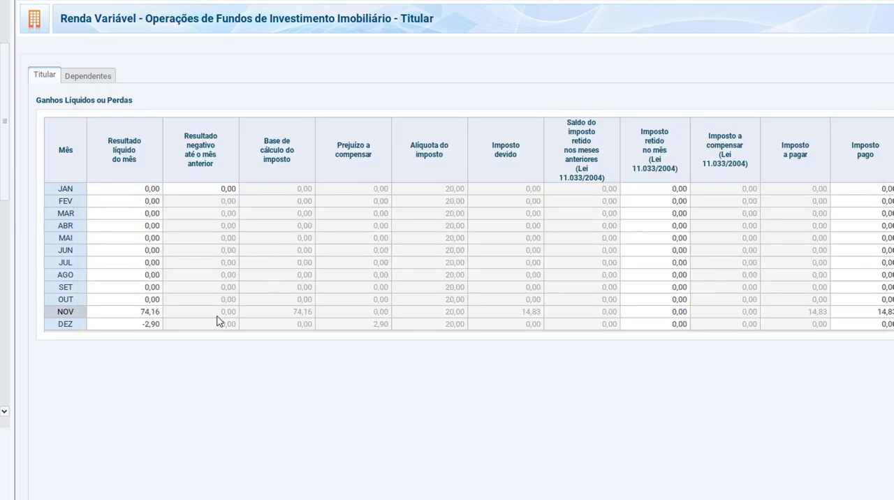
click(144, 327)
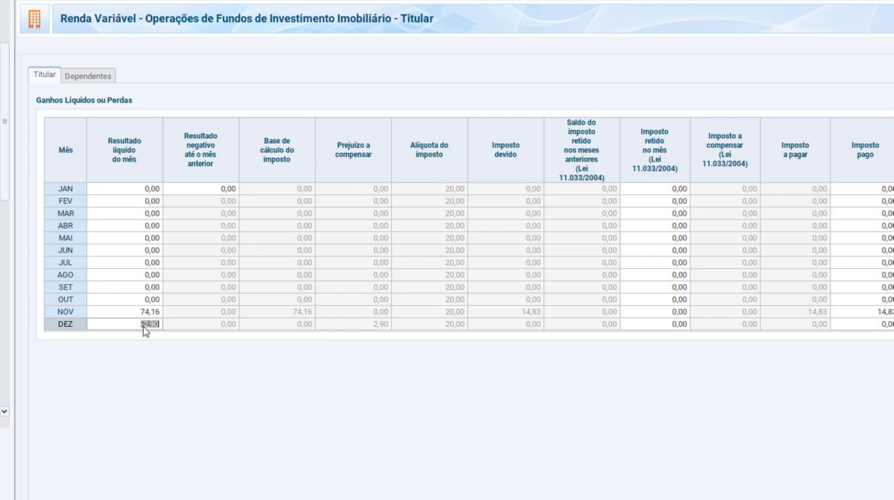
click(144, 327)
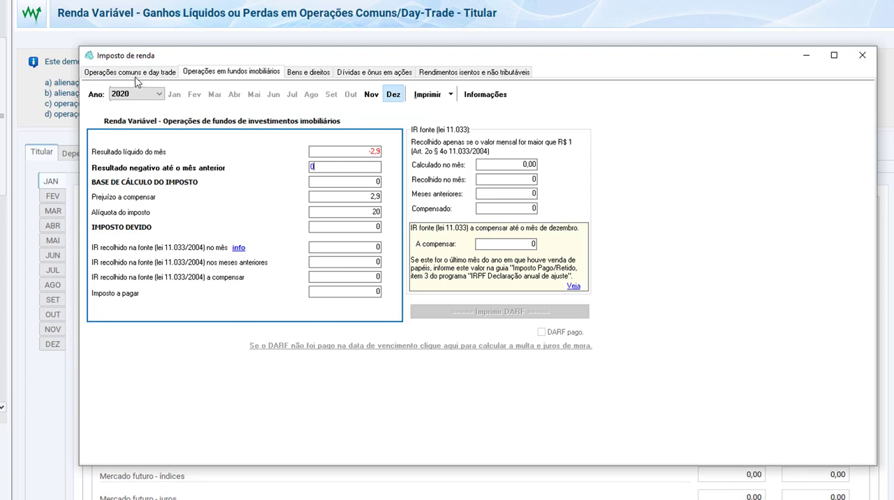
Step: Show IRPFbolsa's Operações comuns e day trade report for 2020 and view the July and August results
click(131, 73)
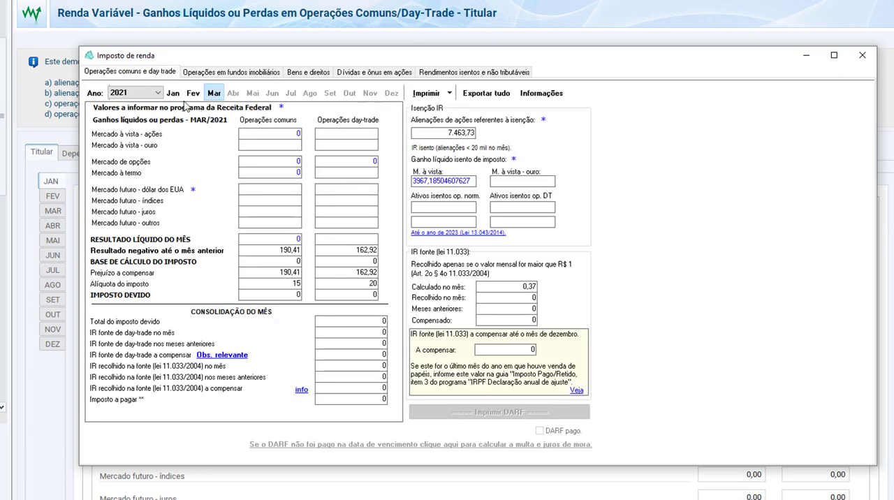
click(141, 96)
click(135, 111)
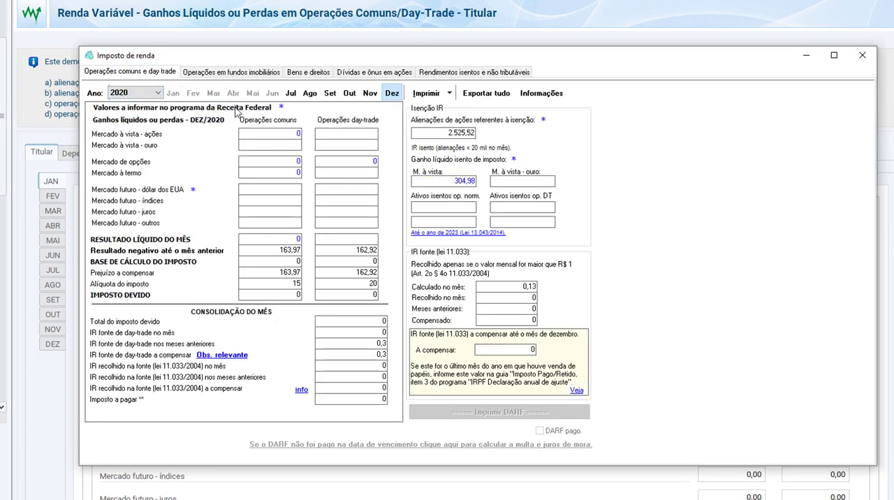
click(290, 95)
click(310, 94)
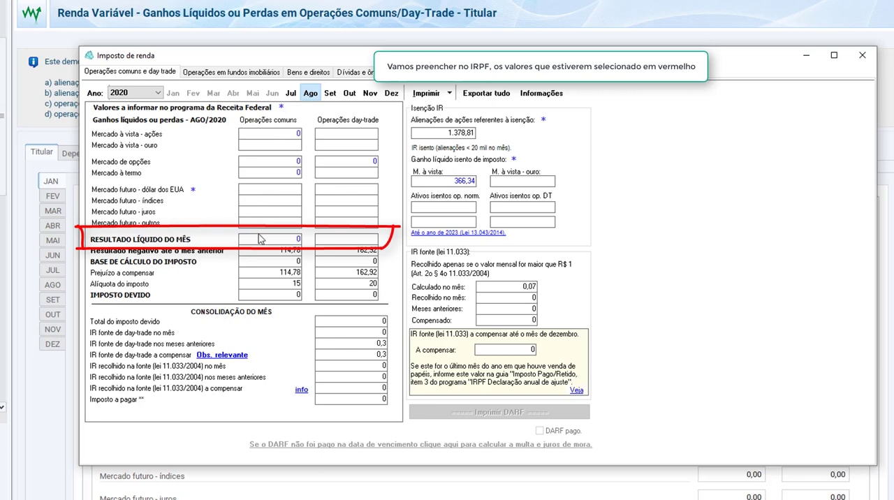
Step: Review the common and day-trade results month by month from July to November 2020, and set the report back to July
click(291, 93)
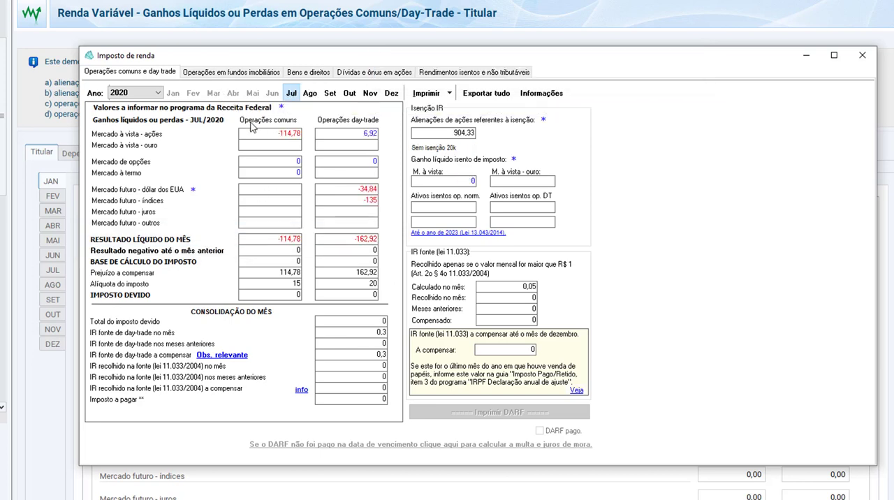
click(311, 98)
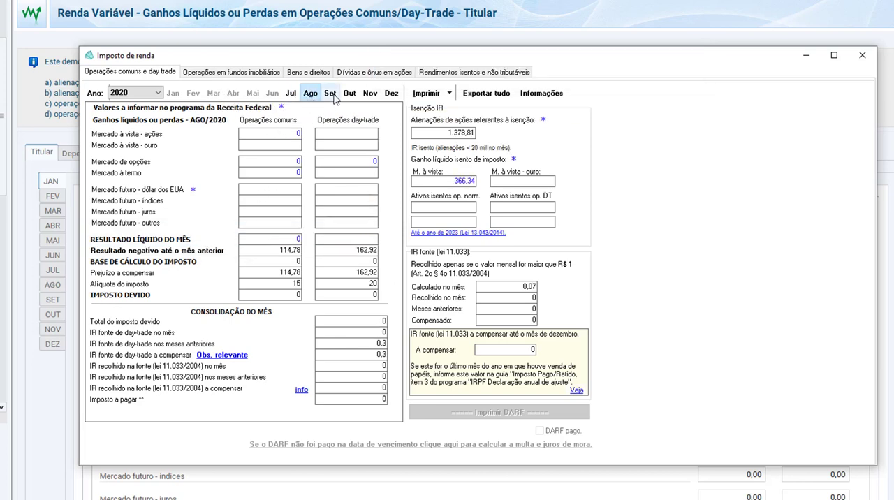
click(331, 98)
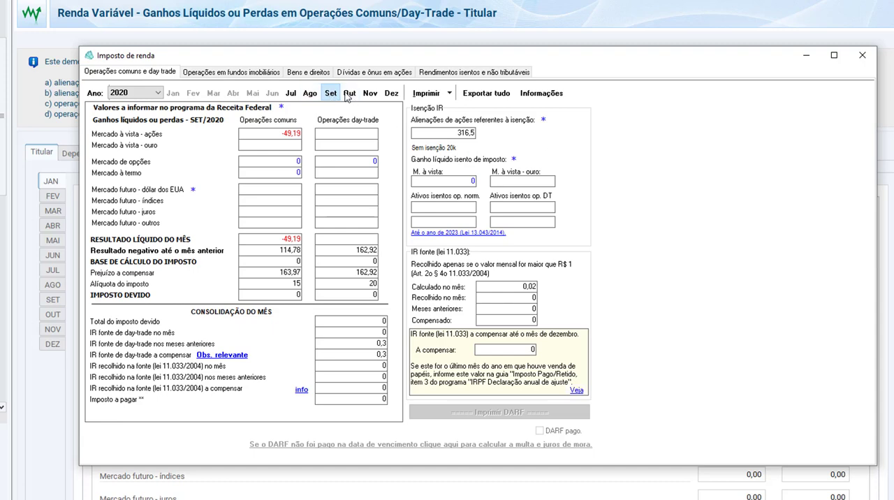
click(350, 96)
click(370, 96)
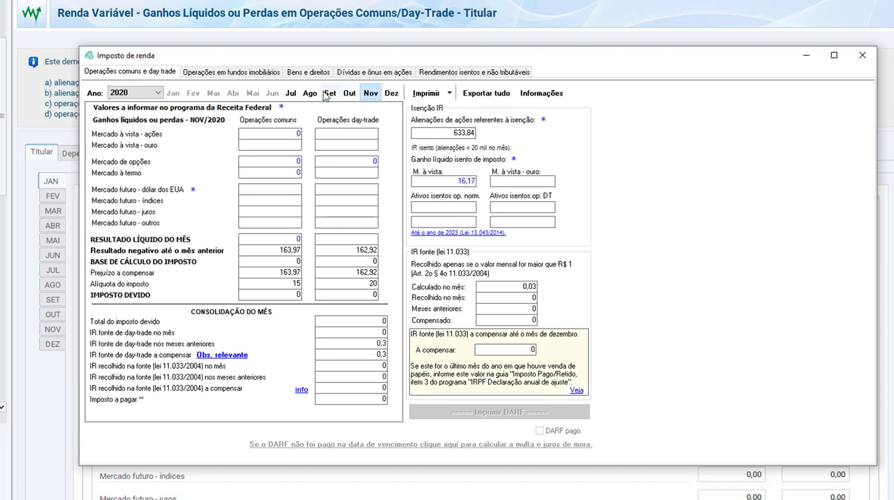
click(310, 93)
click(294, 95)
Step: Open July in IRPF's Operações Comuns/Day-Trade form and compare its Mercado à vista - ações common operations value with IRPFbolsa's July result
key(Escape)
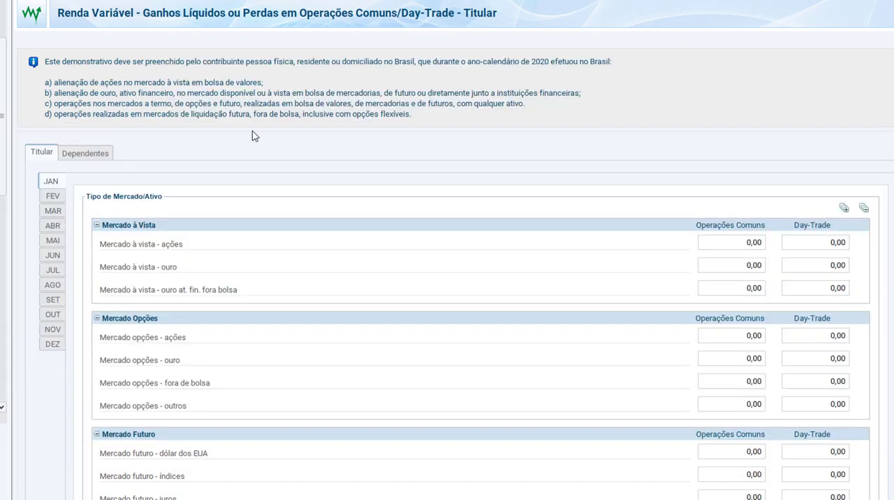
click(55, 271)
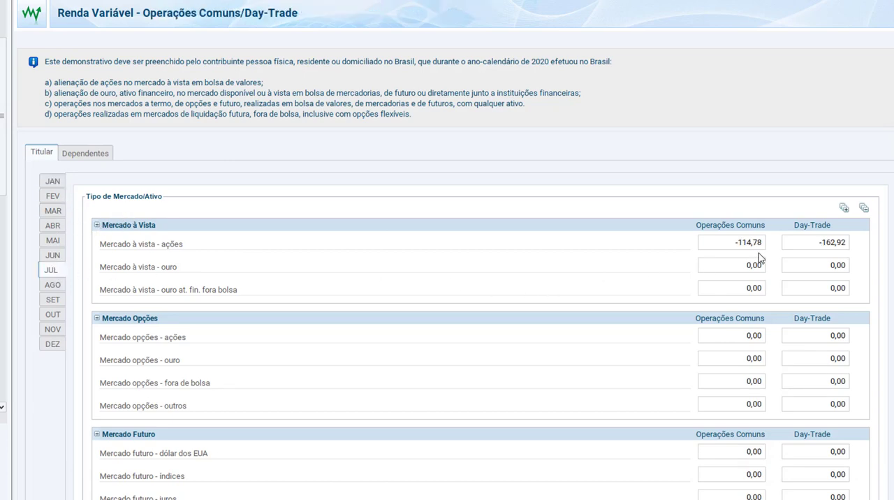
key(alt+Tab)
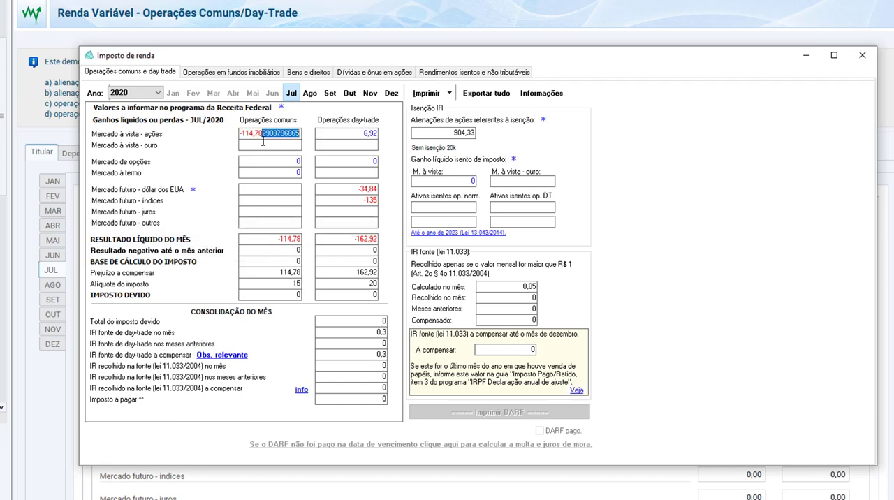
key(alt+Tab)
click(746, 246)
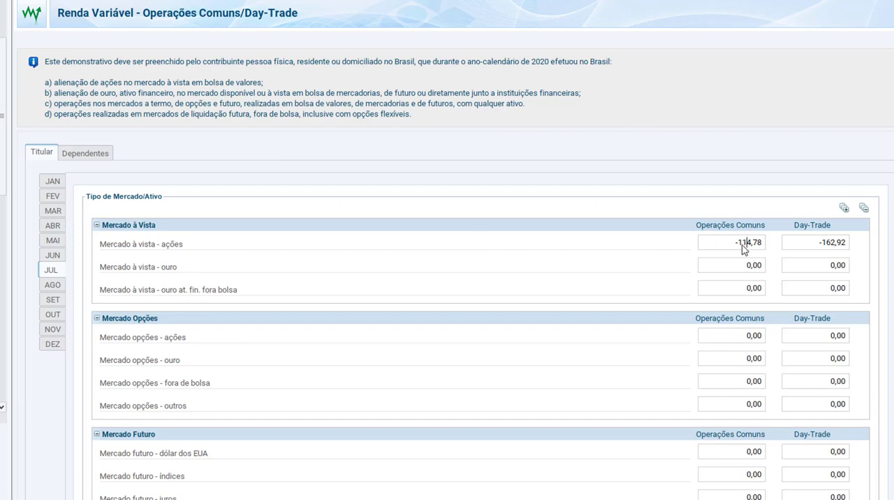
key(alt+Tab)
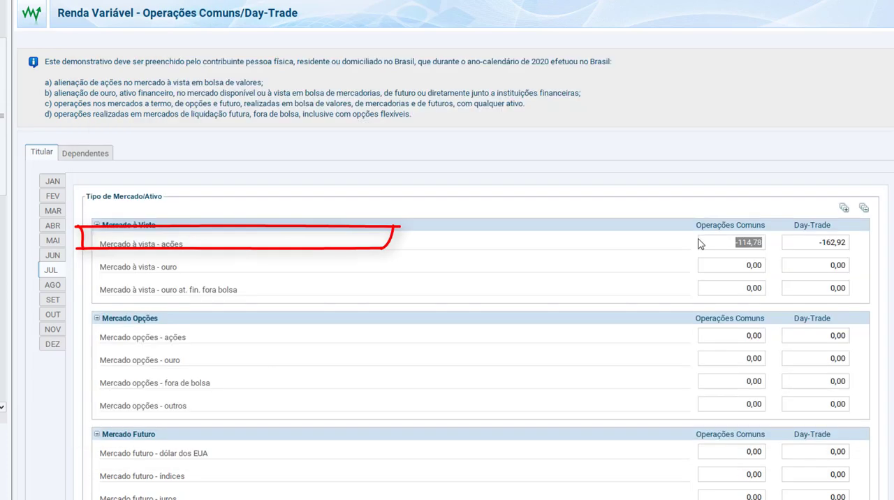
Step: Compare the July Day-Trade value for Mercado à vista - ações in IRPF with IRPFbolsa's day-trade Resultado líquido do mês
click(826, 246)
key(alt+Tab)
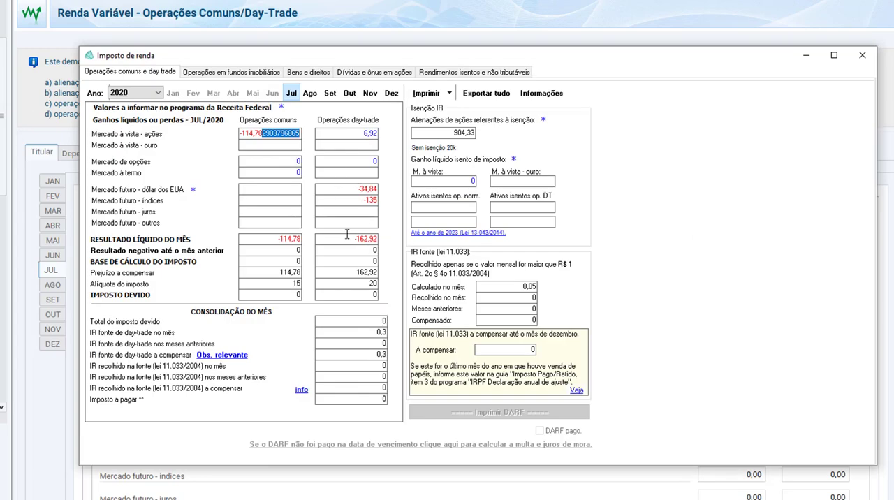
click(347, 237)
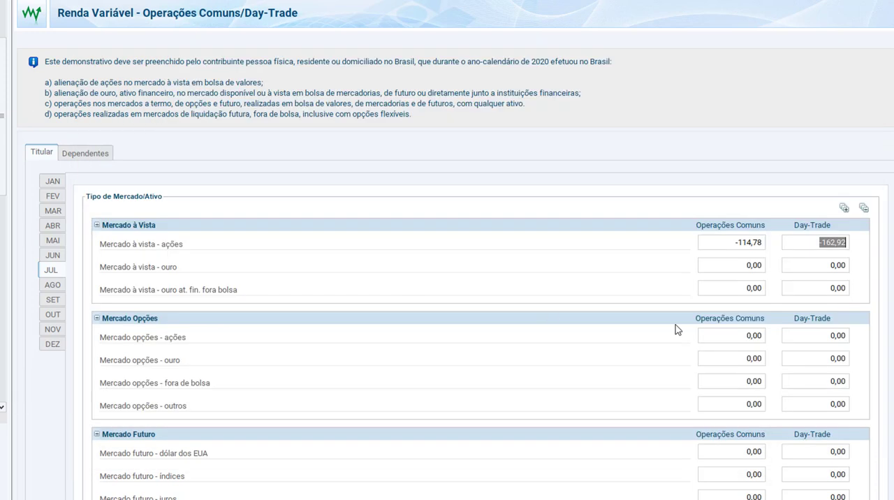
click(800, 248)
key(alt+Tab)
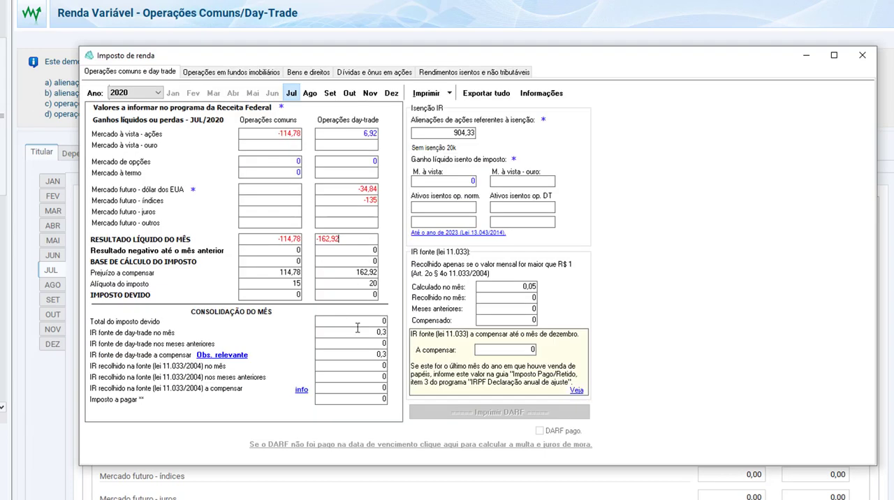
Step: Check IRPFbolsa's common and day-trade results for the months after July, and open September in the IRPF form
click(309, 93)
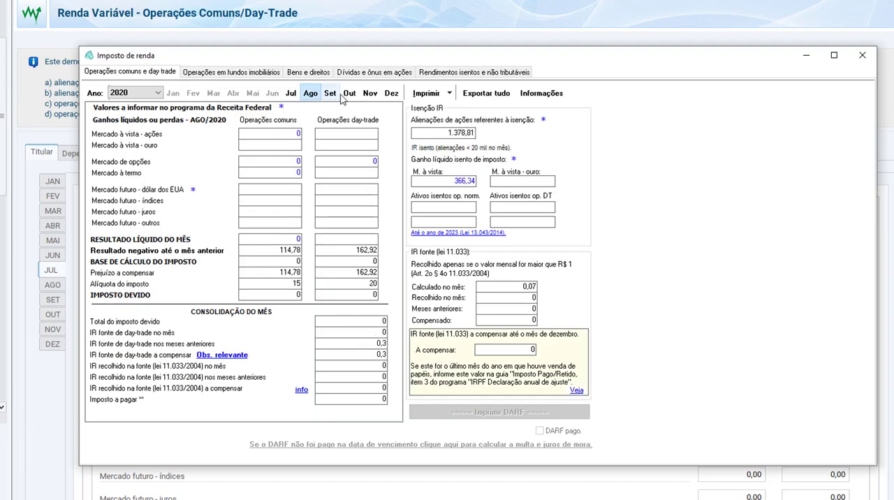
click(349, 93)
click(370, 93)
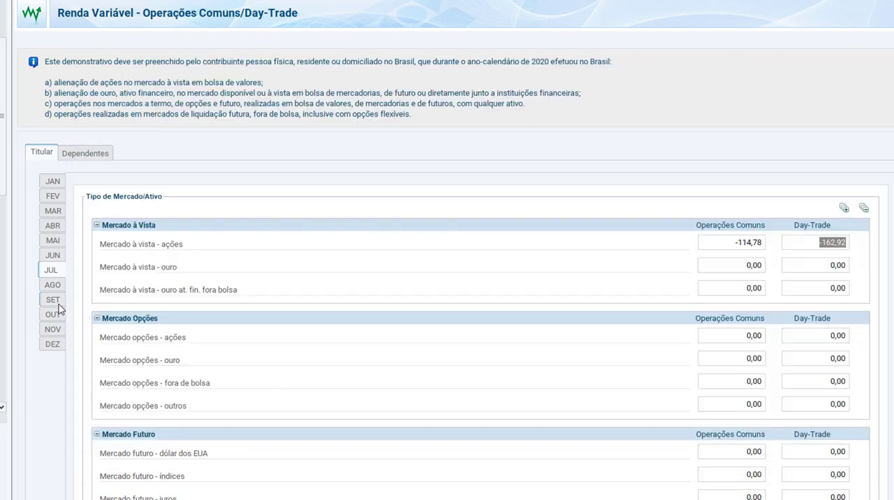
click(58, 303)
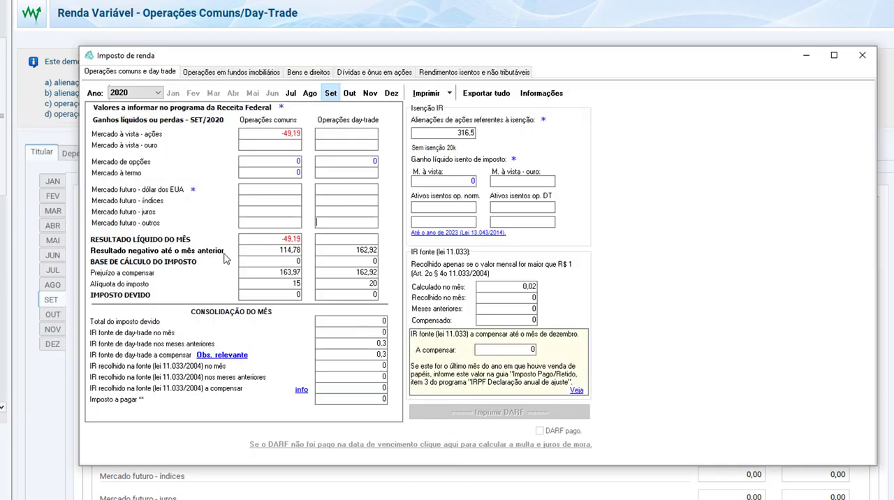
Step: Compare September's Resultado líquido do mês in IRPFbolsa with the Mercado à vista common and day-trade fields in the IRPF form
click(294, 239)
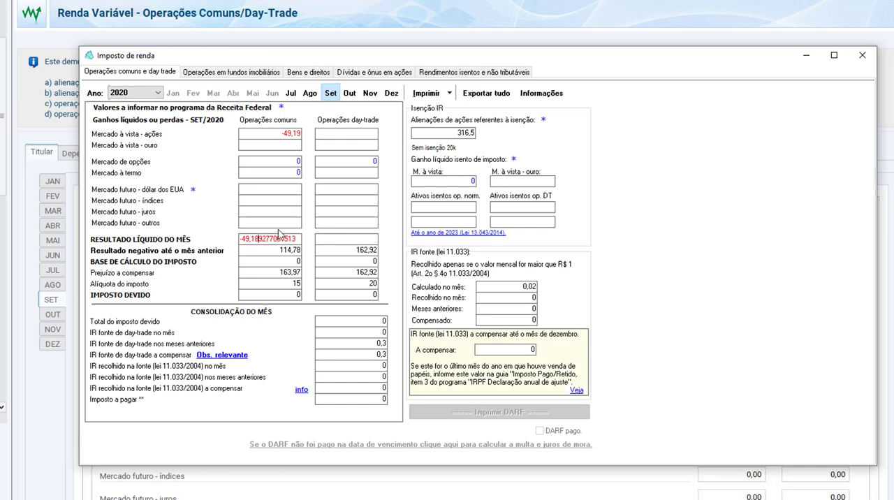
click(277, 222)
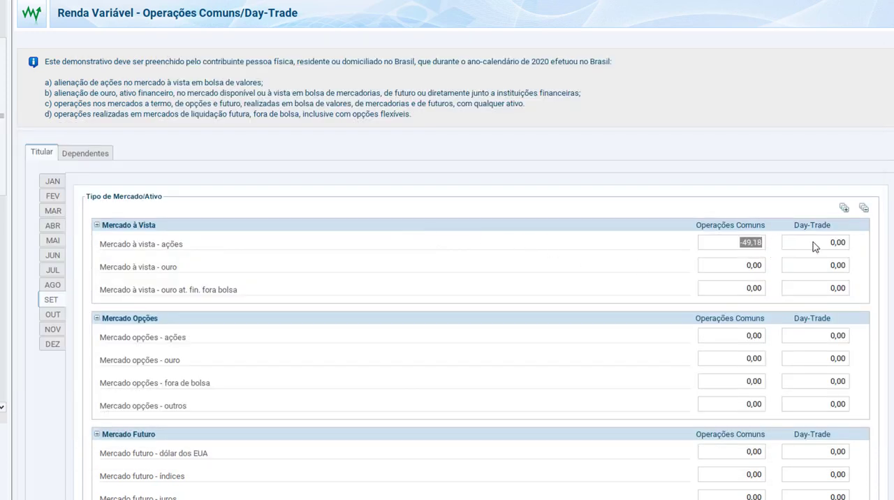
click(814, 246)
click(810, 265)
Step: Return to IRPFbolsa's tax report, show August 2020, and read the report's explanatory information before closing it
key(alt+Tab)
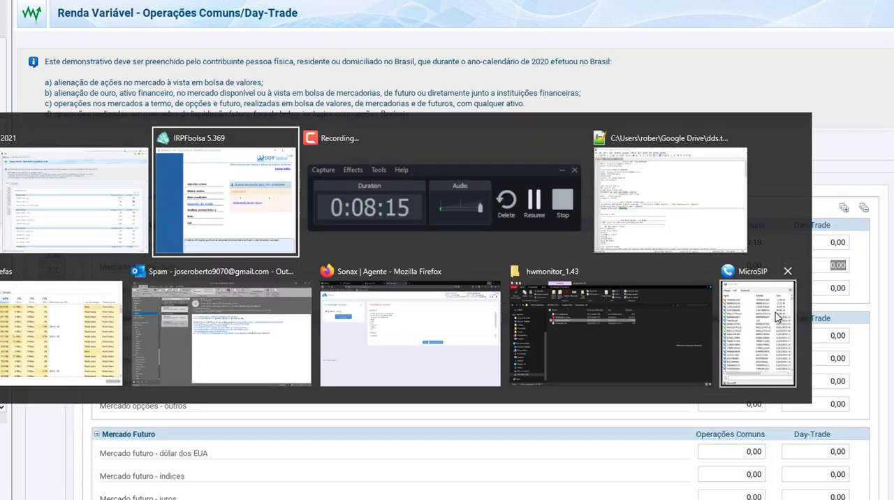
click(310, 93)
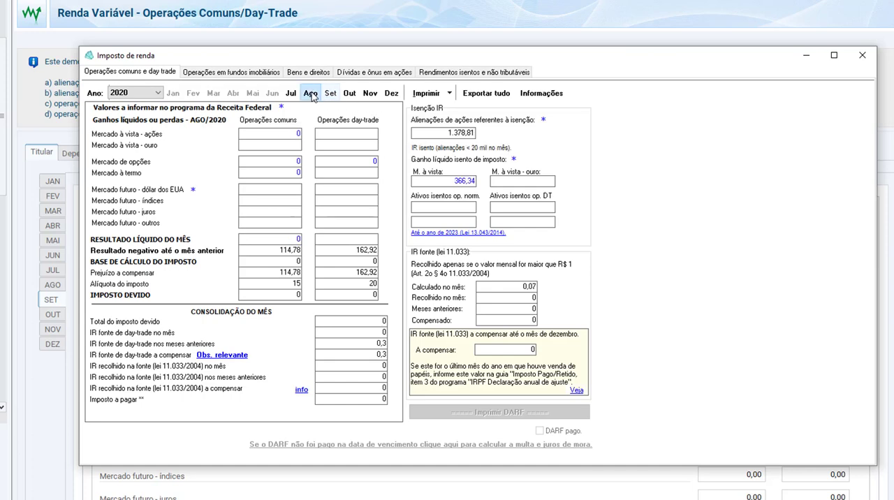
click(541, 93)
click(566, 102)
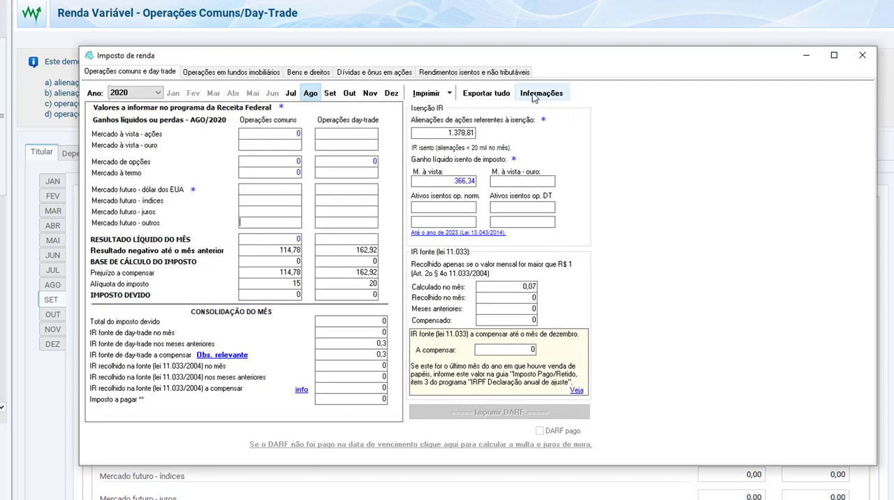
click(532, 96)
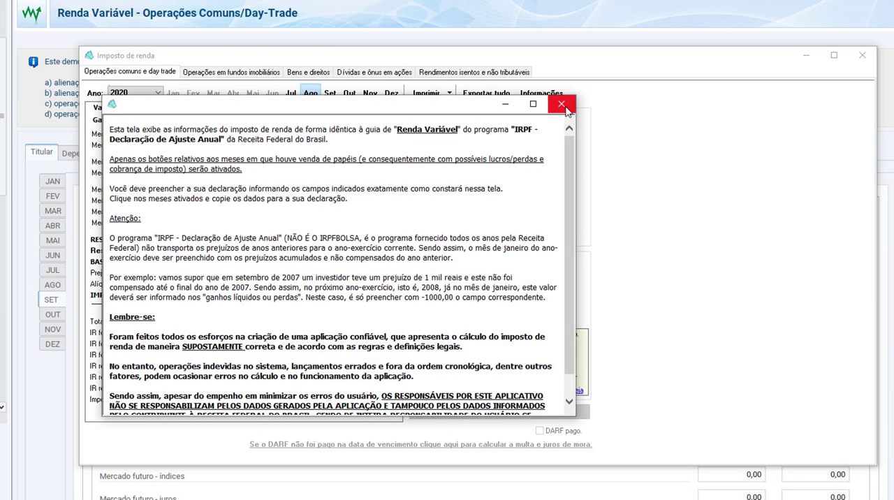
click(562, 104)
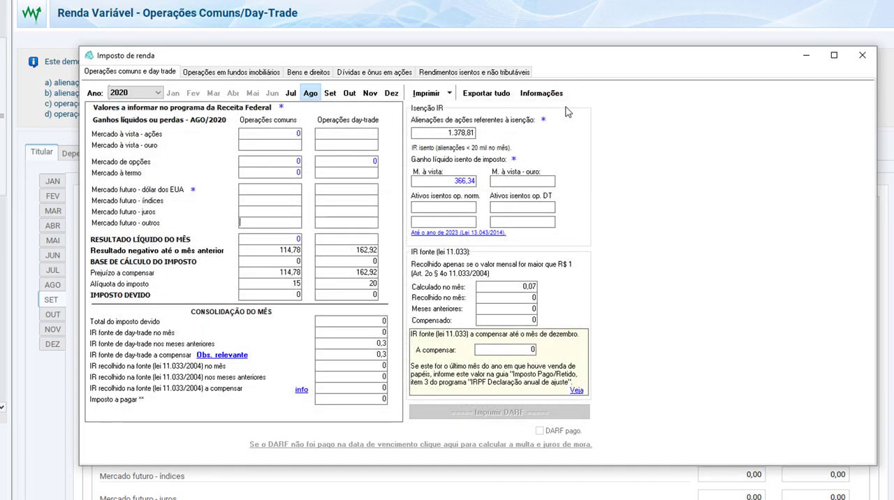